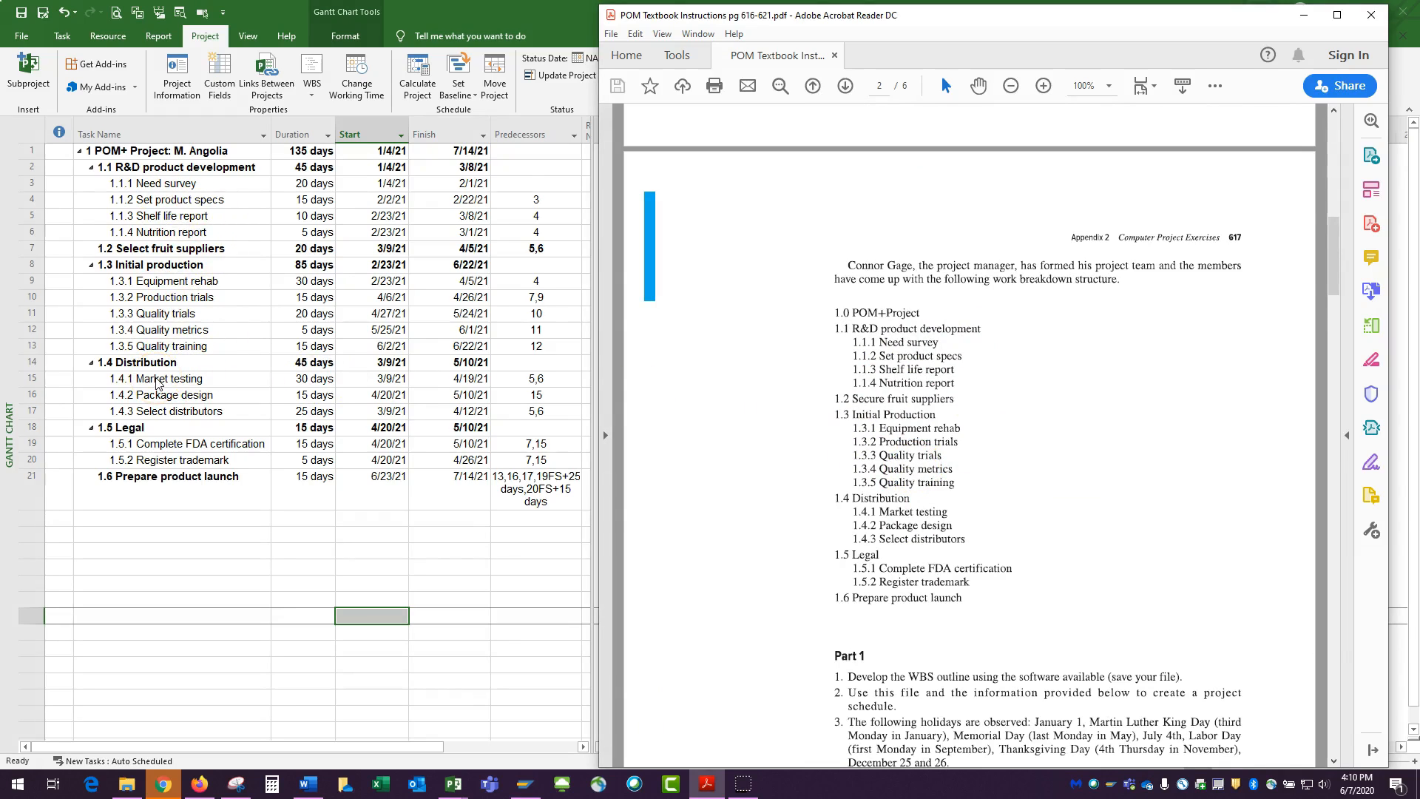
# Review the work breakdown structure, Part 1 requirements and activity table with durations and predecessors in the PDF instructions
pyautogui.scroll(-3, 917, 437)
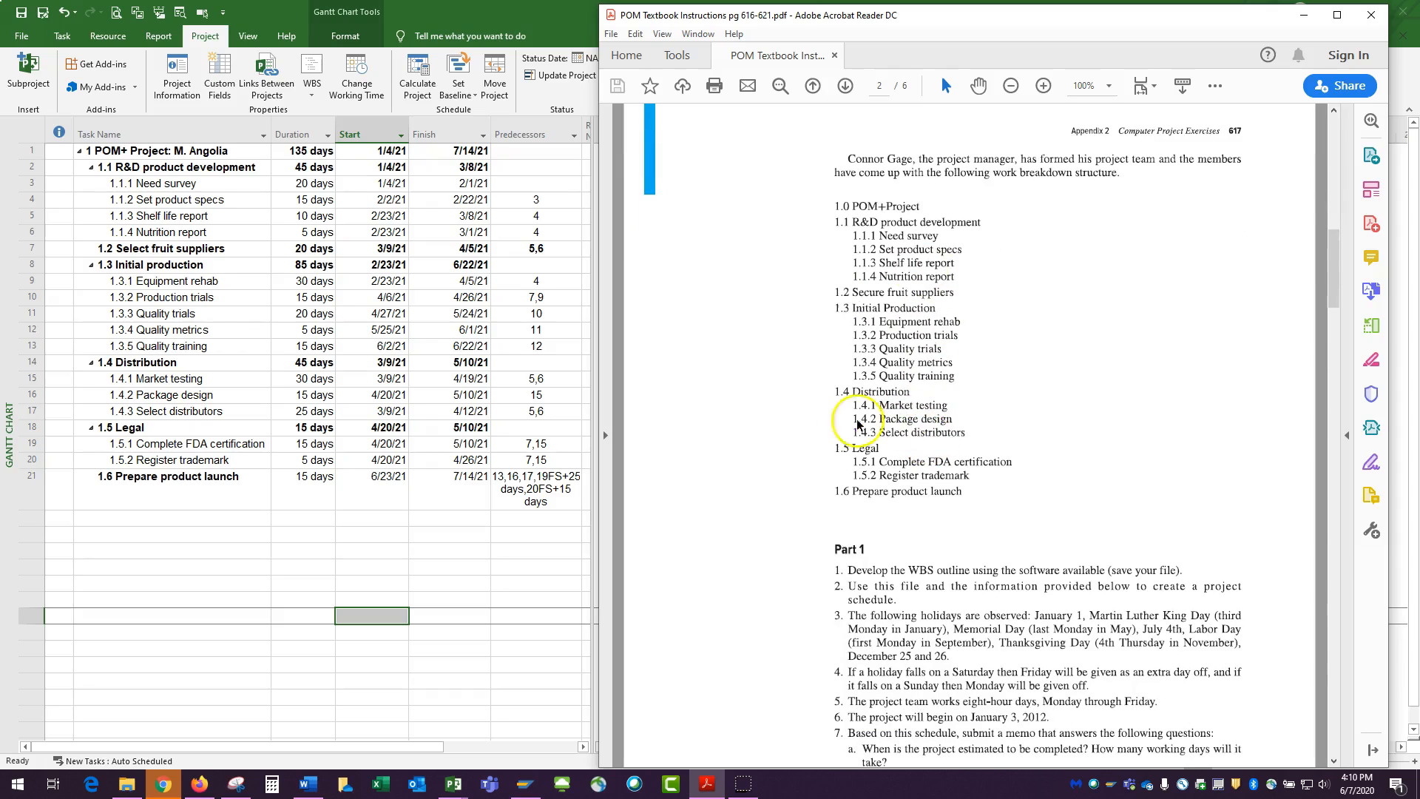
pyautogui.scroll(-4, 1002, 380)
pyautogui.scroll(-10, 1002, 373)
pyautogui.scroll(7, 898, 321)
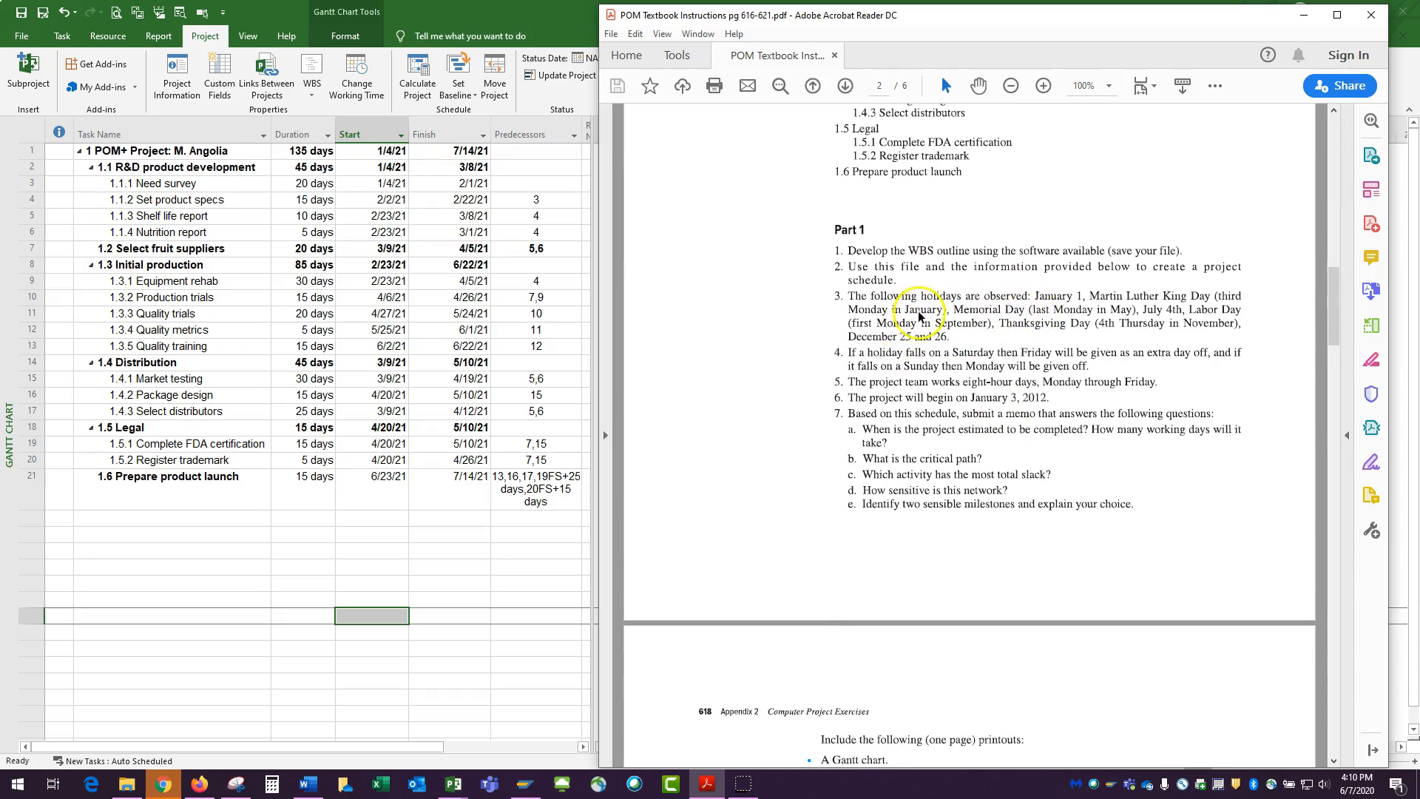
pyautogui.scroll(-17, 919, 316)
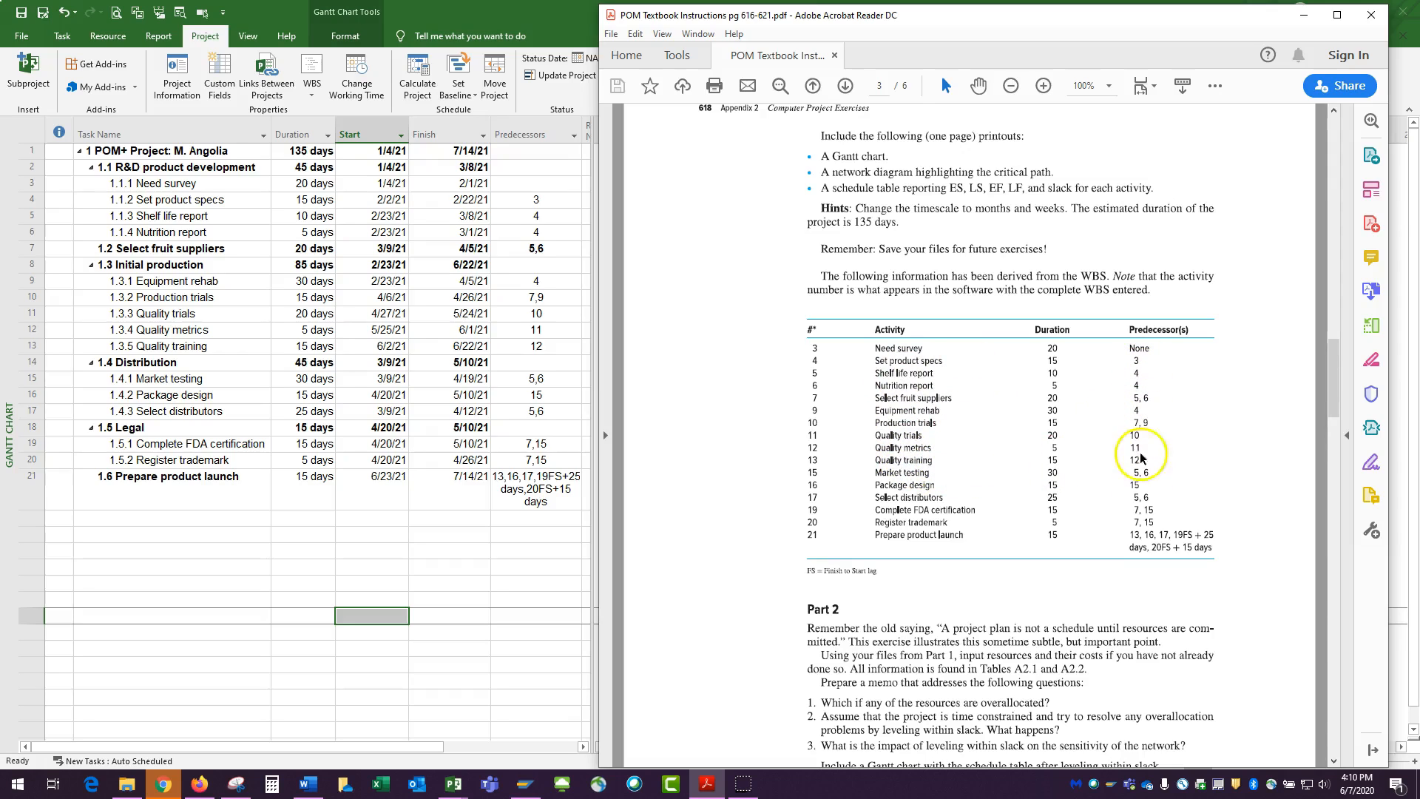
pyautogui.scroll(4, 1148, 508)
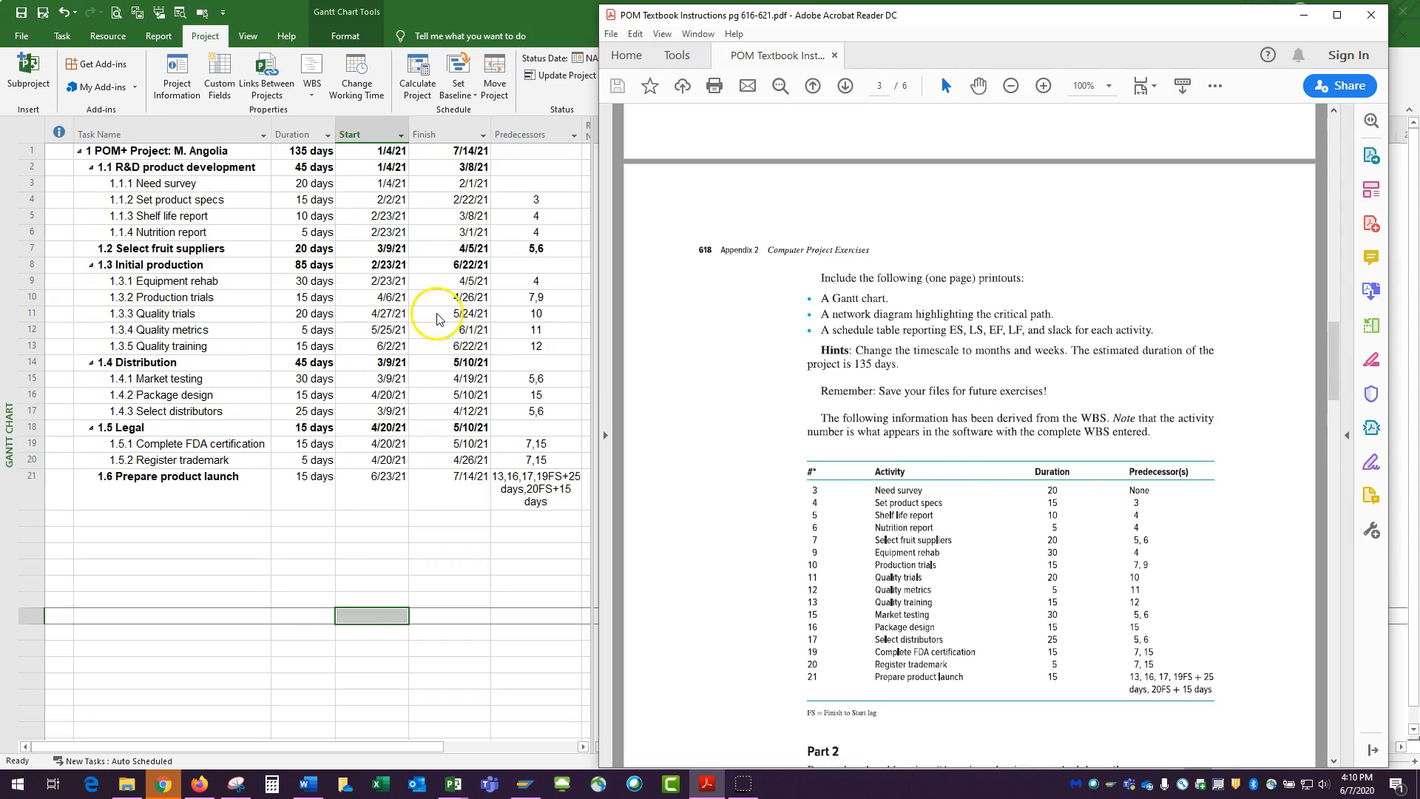
pyautogui.moveTo(970, 14); pyautogui.dragTo(703, 632)
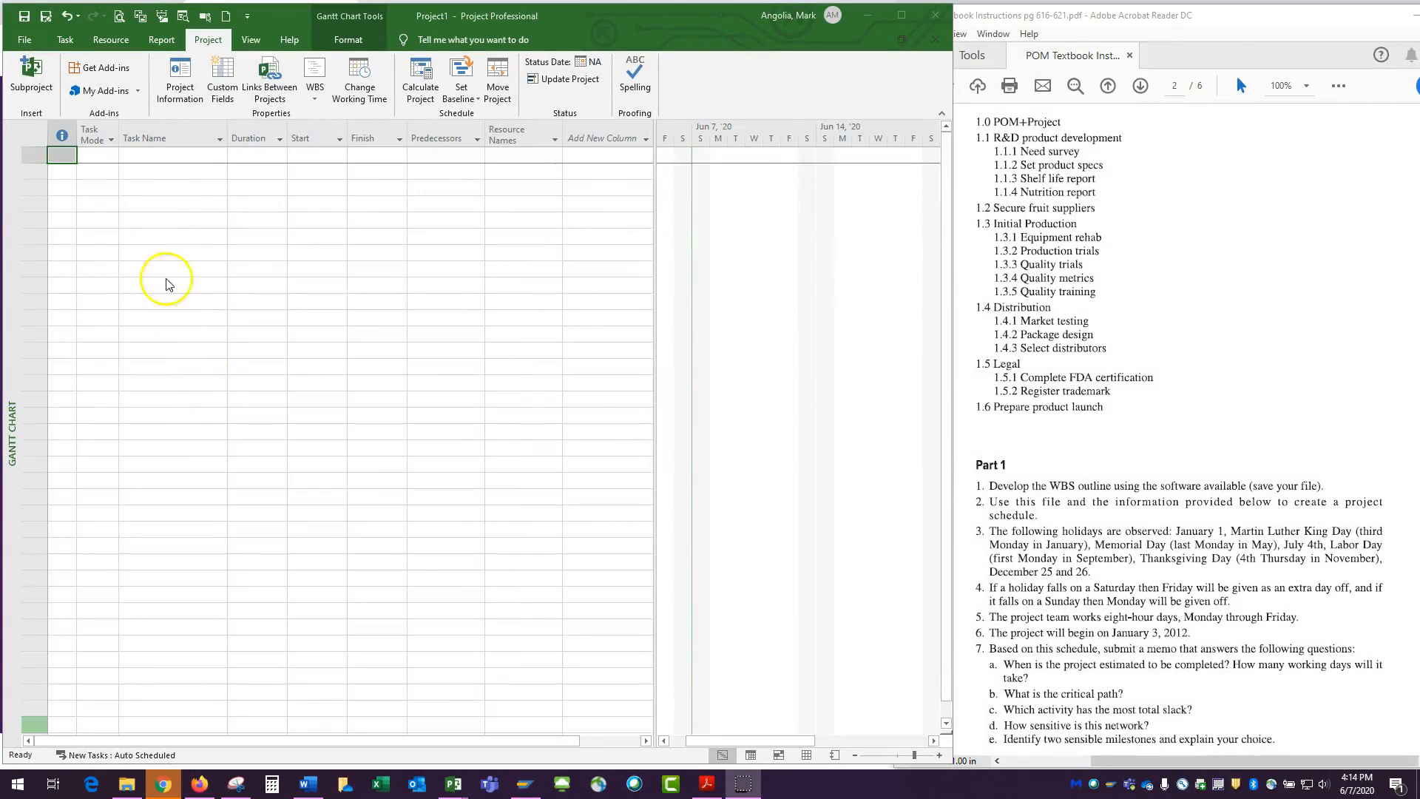
# In the general project options, set the default view to Gantt Chart and the date format to 1/28/09
pyautogui.click(22, 41)
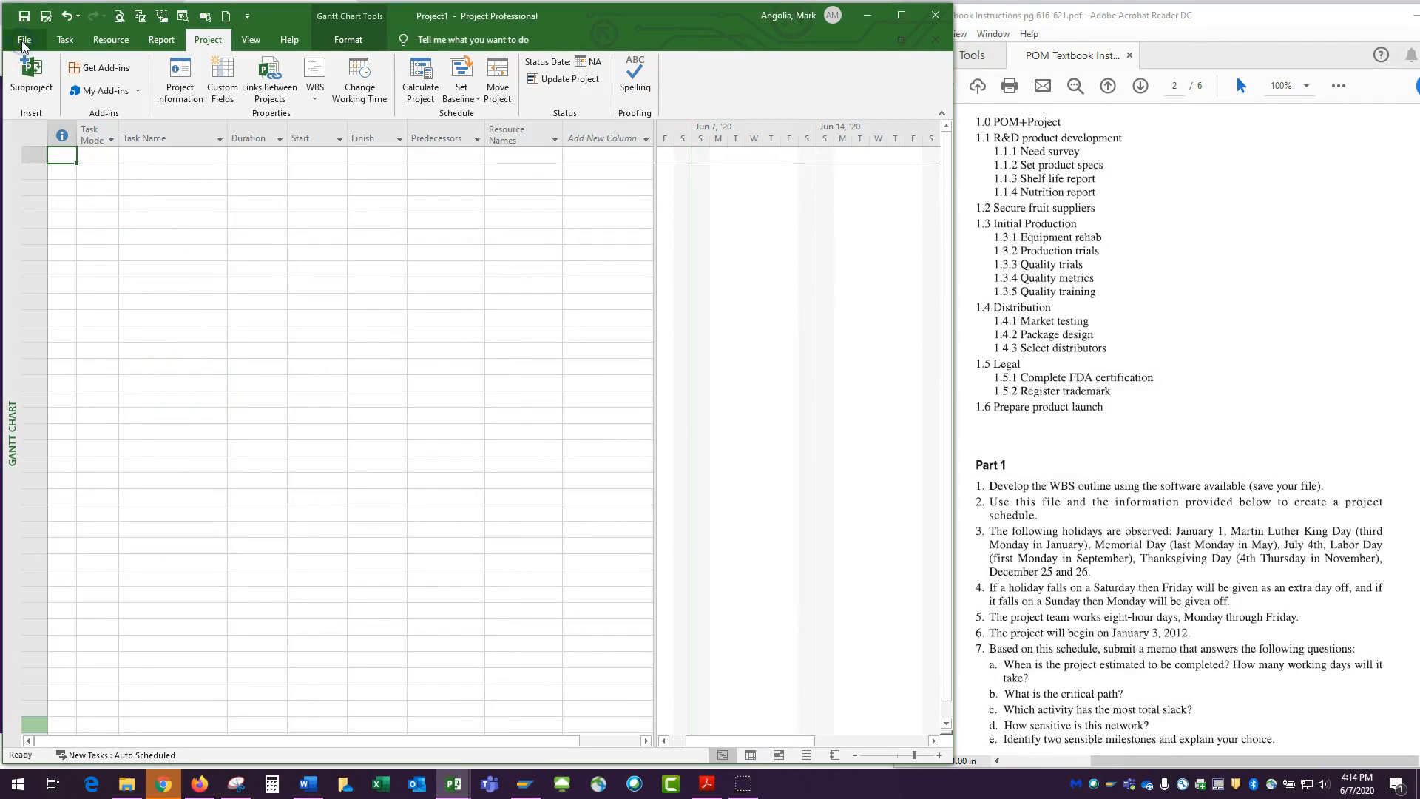
pyautogui.click(44, 403)
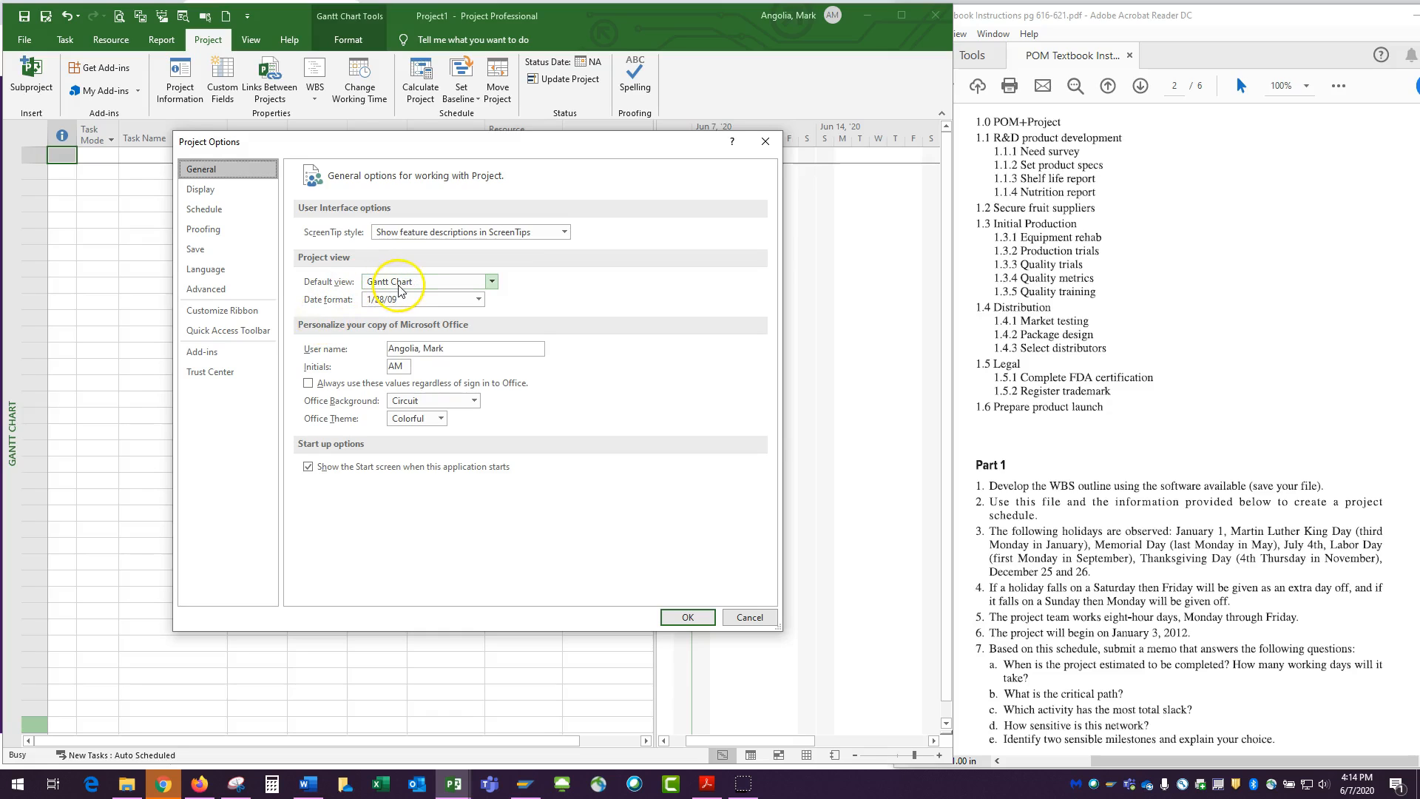
pyautogui.click(491, 281)
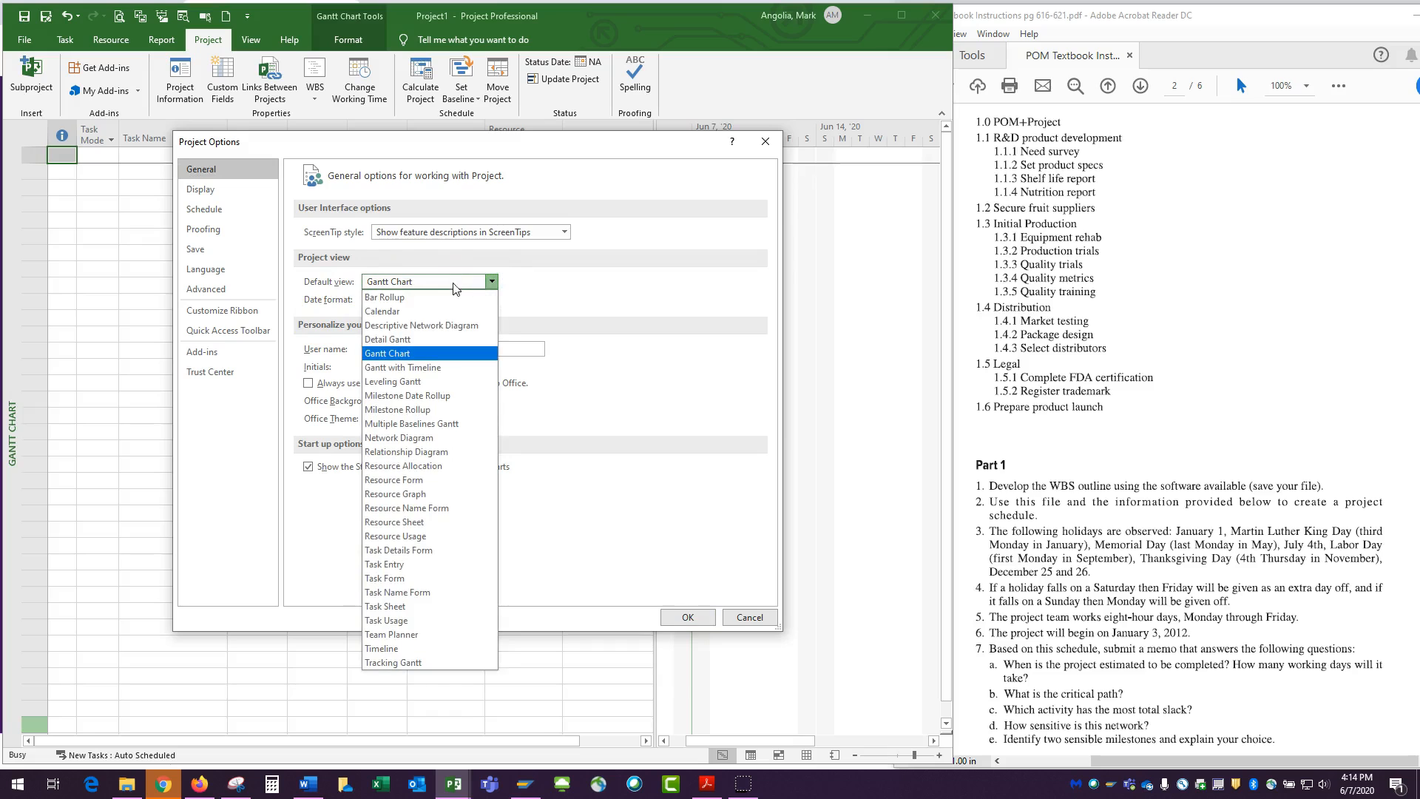
pyautogui.click(458, 354)
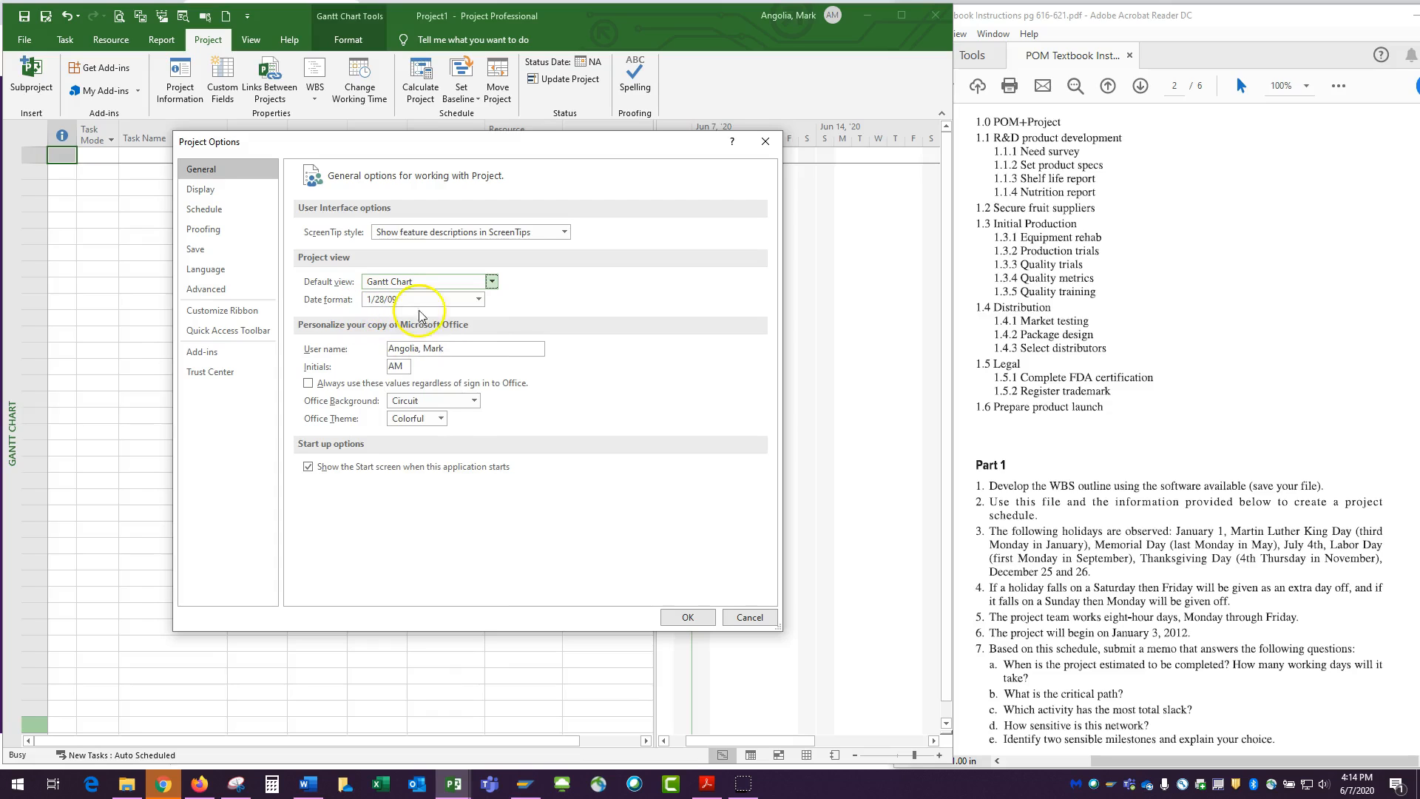
pyautogui.click(479, 300)
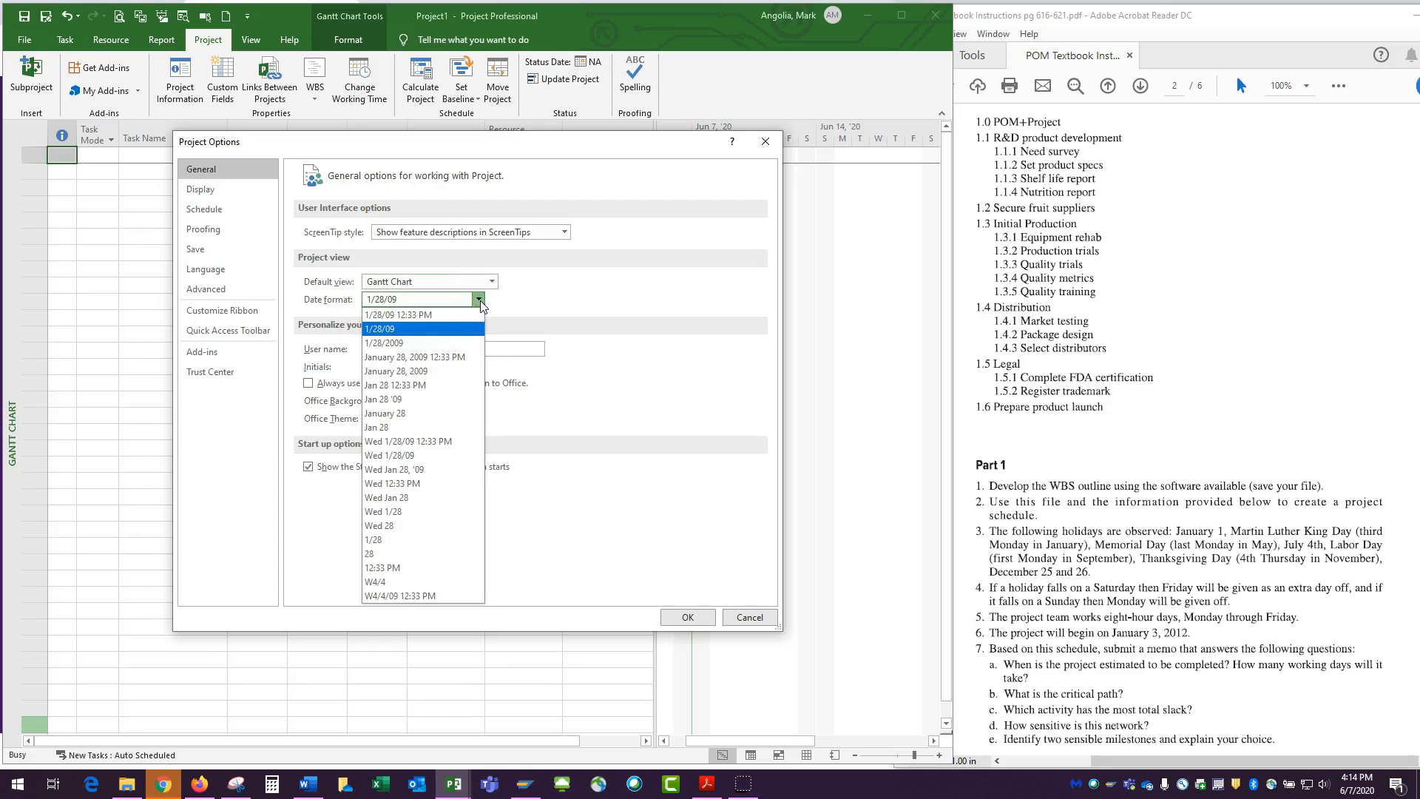
pyautogui.click(429, 330)
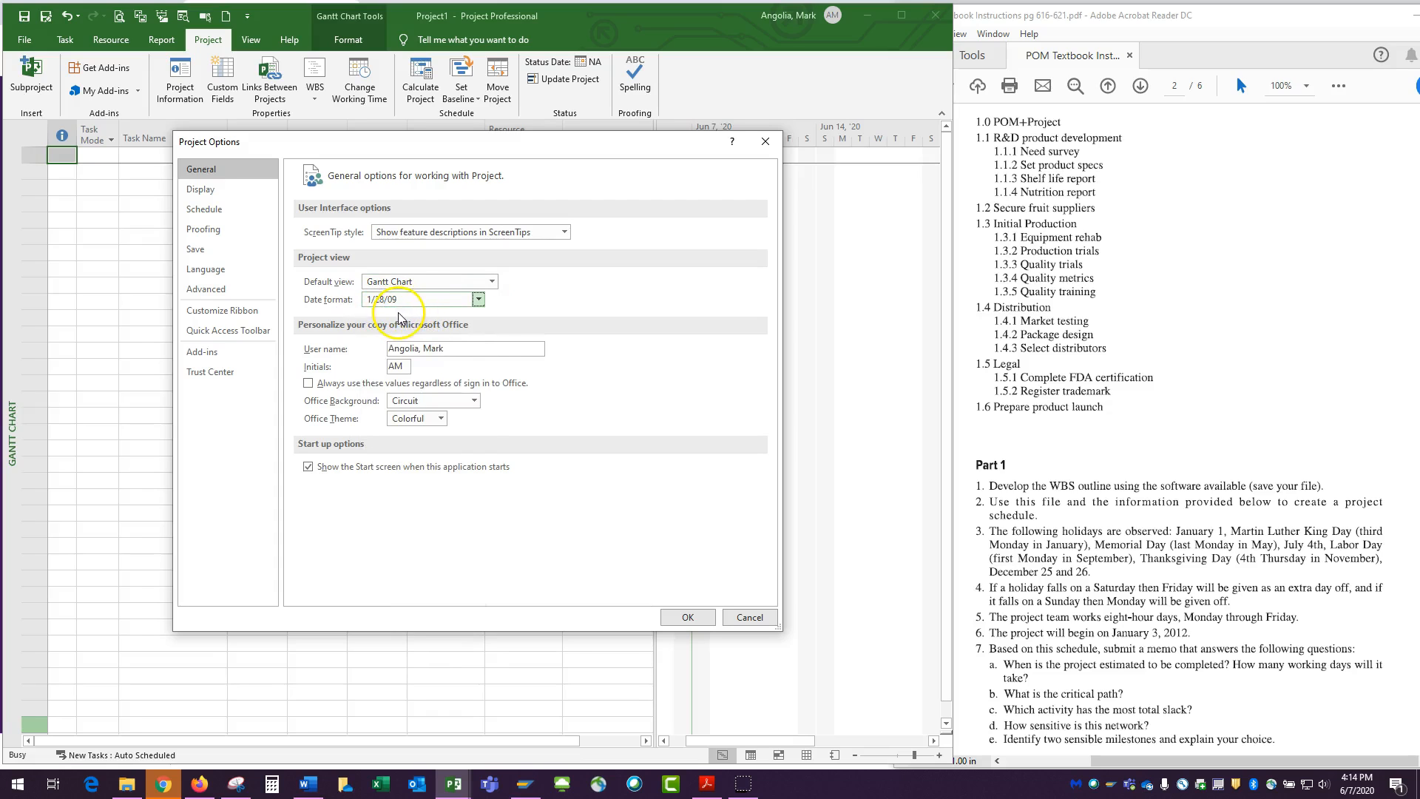
# Clear the user name and the initials in the Office personalization options
pyautogui.moveTo(454, 351); pyautogui.dragTo(356, 351)
pyautogui.press('BackSpace')
pyautogui.click(404, 366)
pyautogui.moveTo(405, 367); pyautogui.dragTo(371, 373)
pyautogui.press('BackSpace')
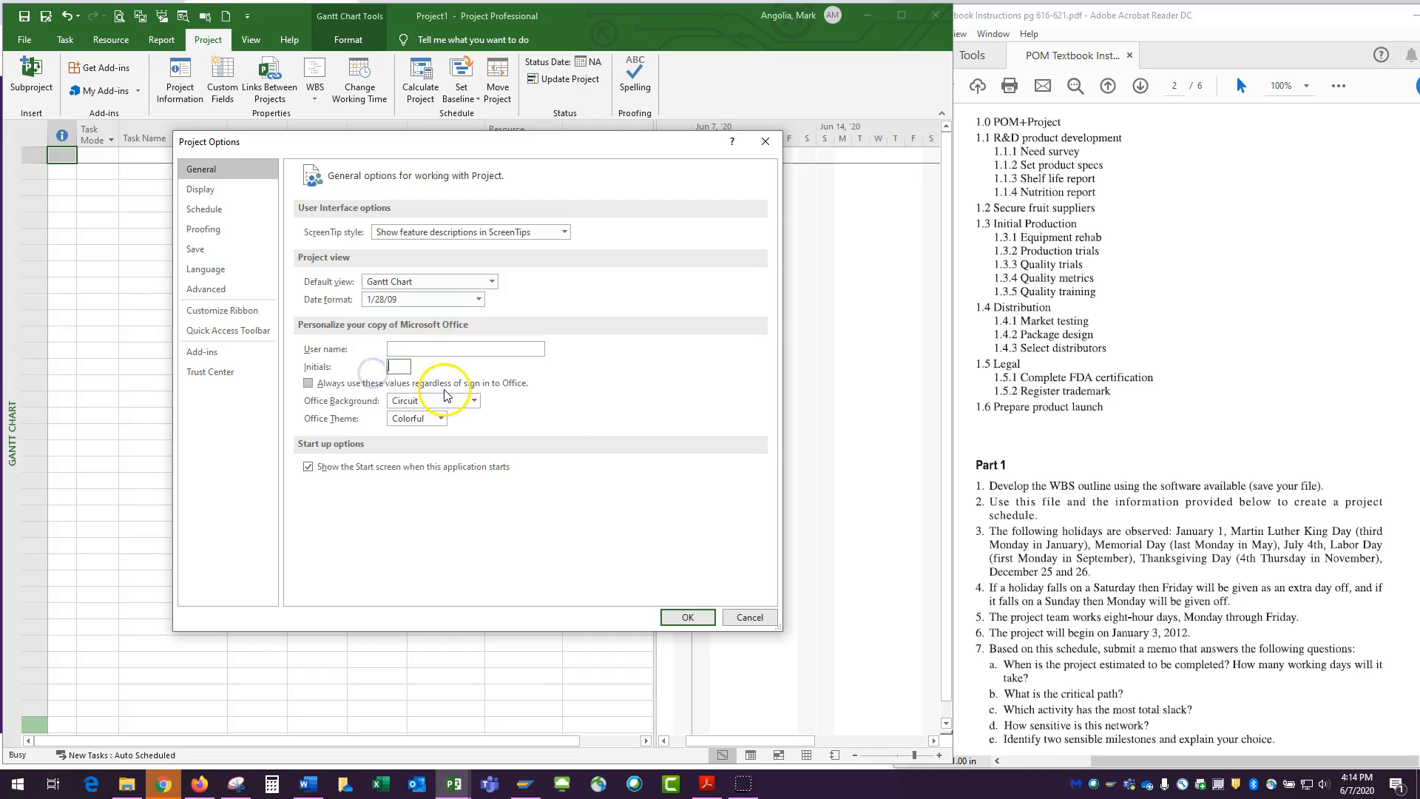
# Set the currency decimal digits to 0 in the display options for Project1
pyautogui.click(201, 190)
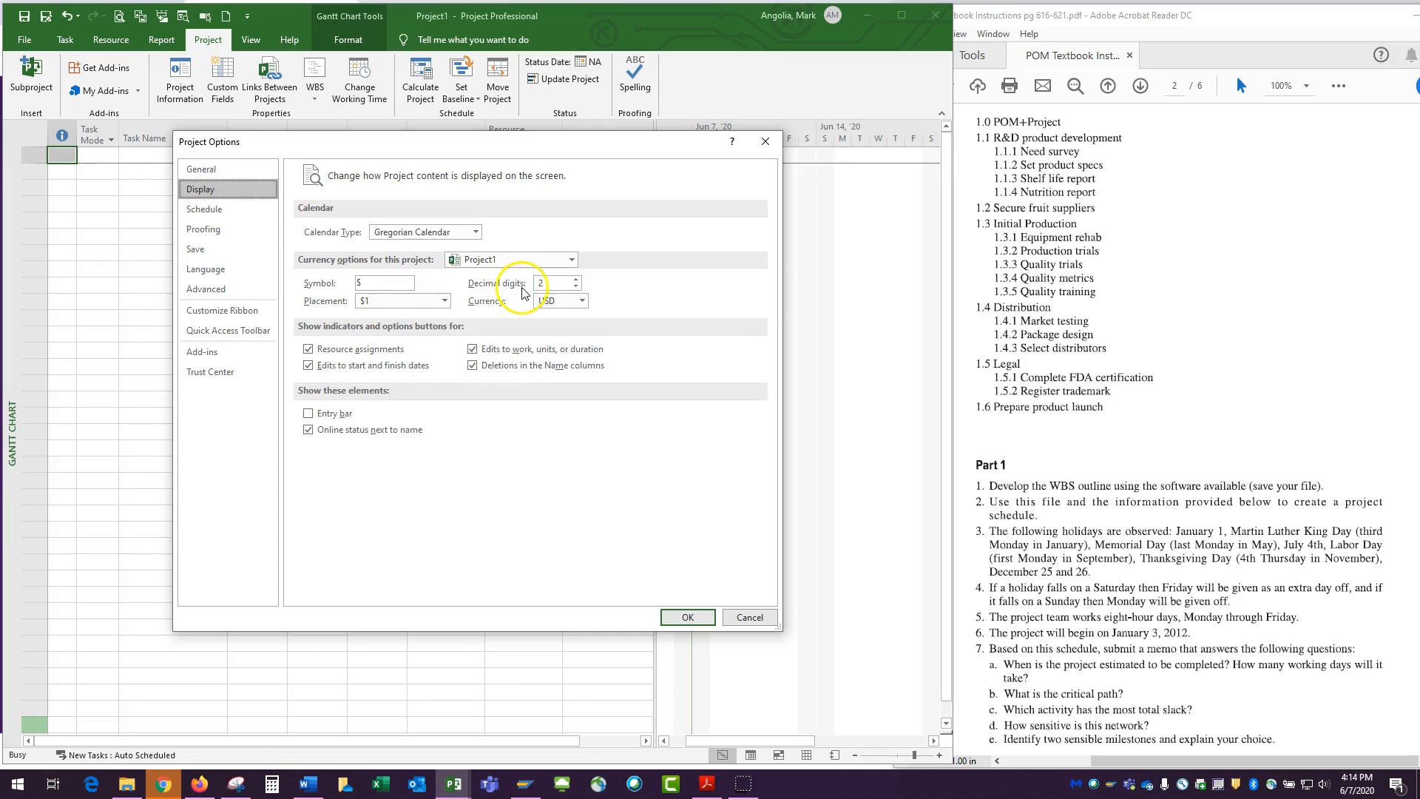
pyautogui.doubleClick(575, 288)
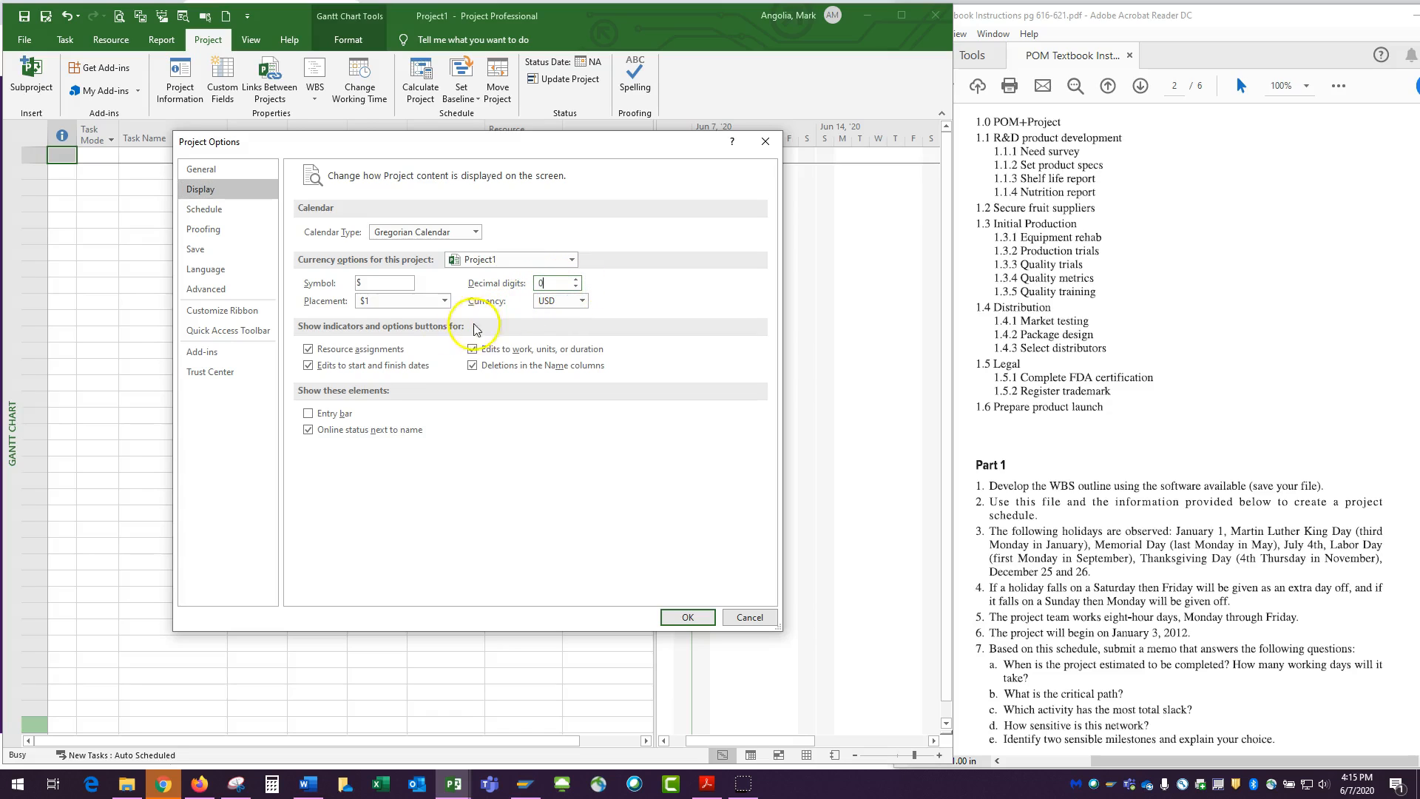
pyautogui.click(366, 314)
# Set both the calendar options and the scheduling options to apply to All New Projects
pyautogui.click(202, 210)
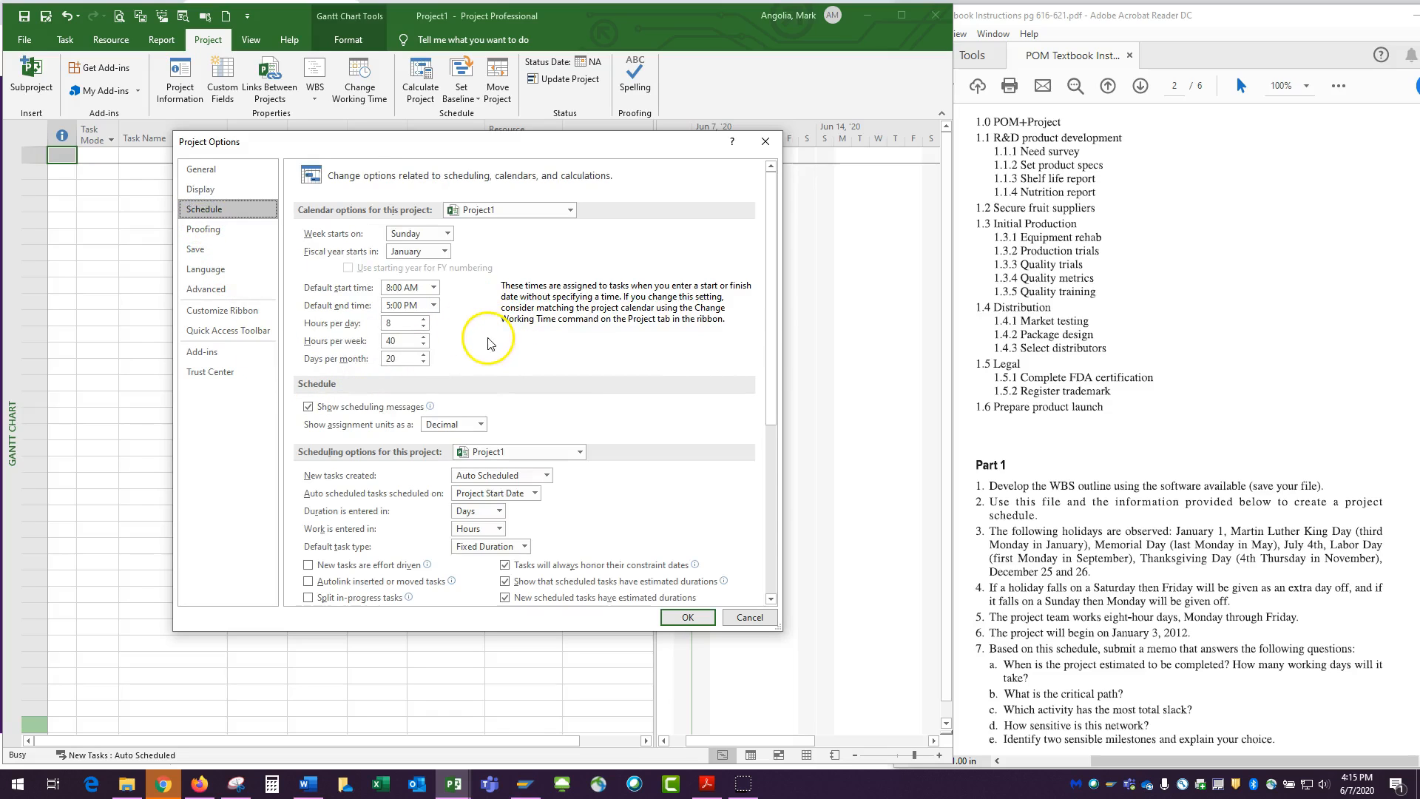
pyautogui.click(571, 212)
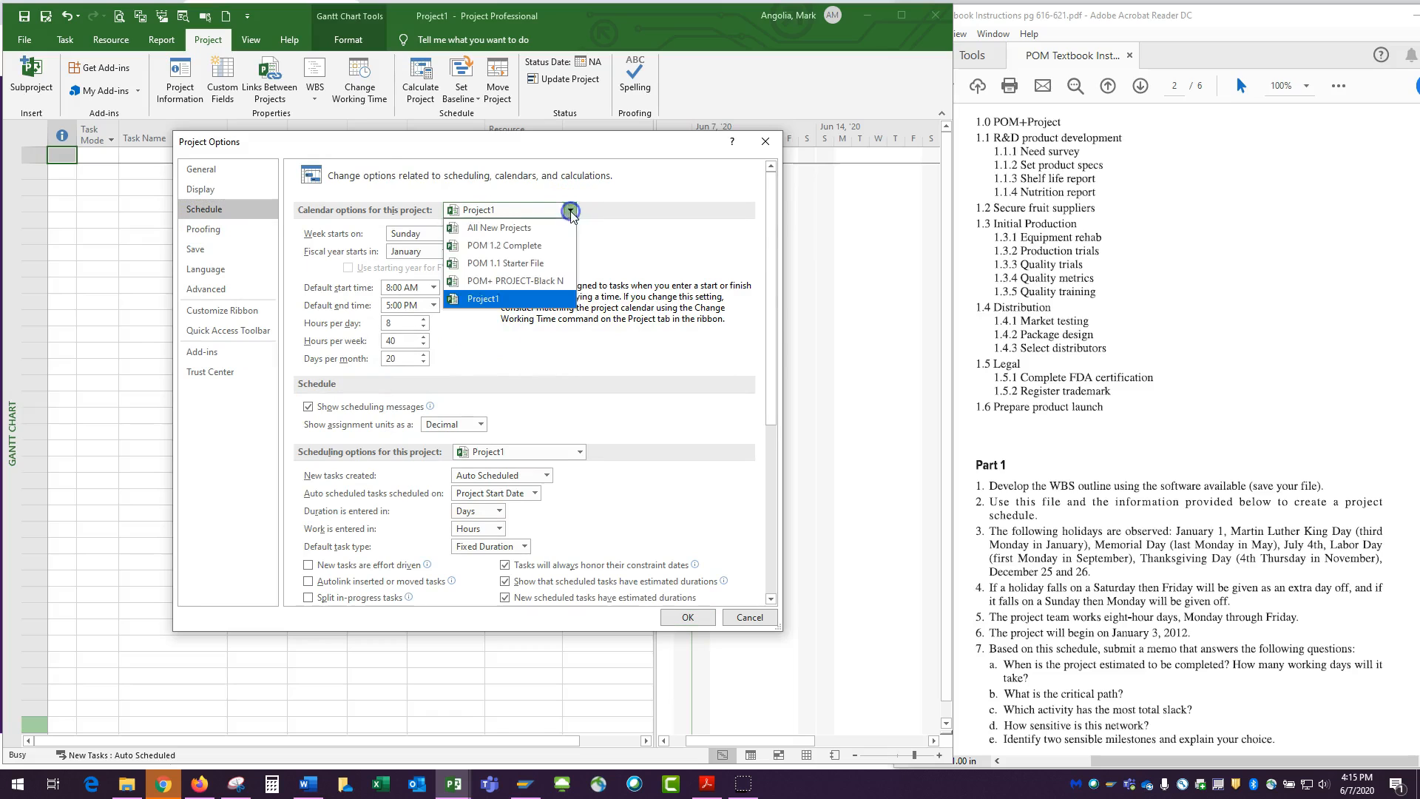
pyautogui.click(527, 225)
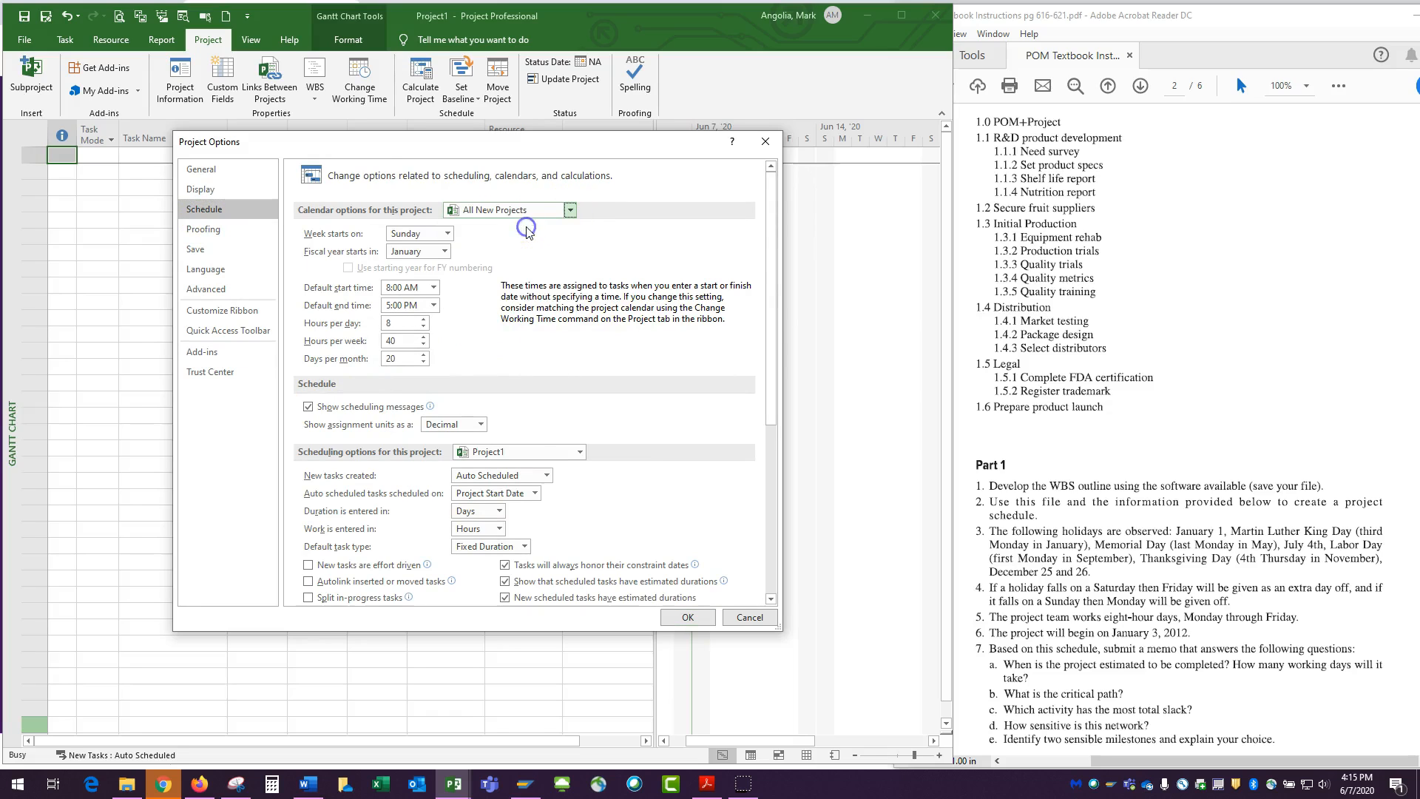
pyautogui.click(580, 452)
pyautogui.click(552, 471)
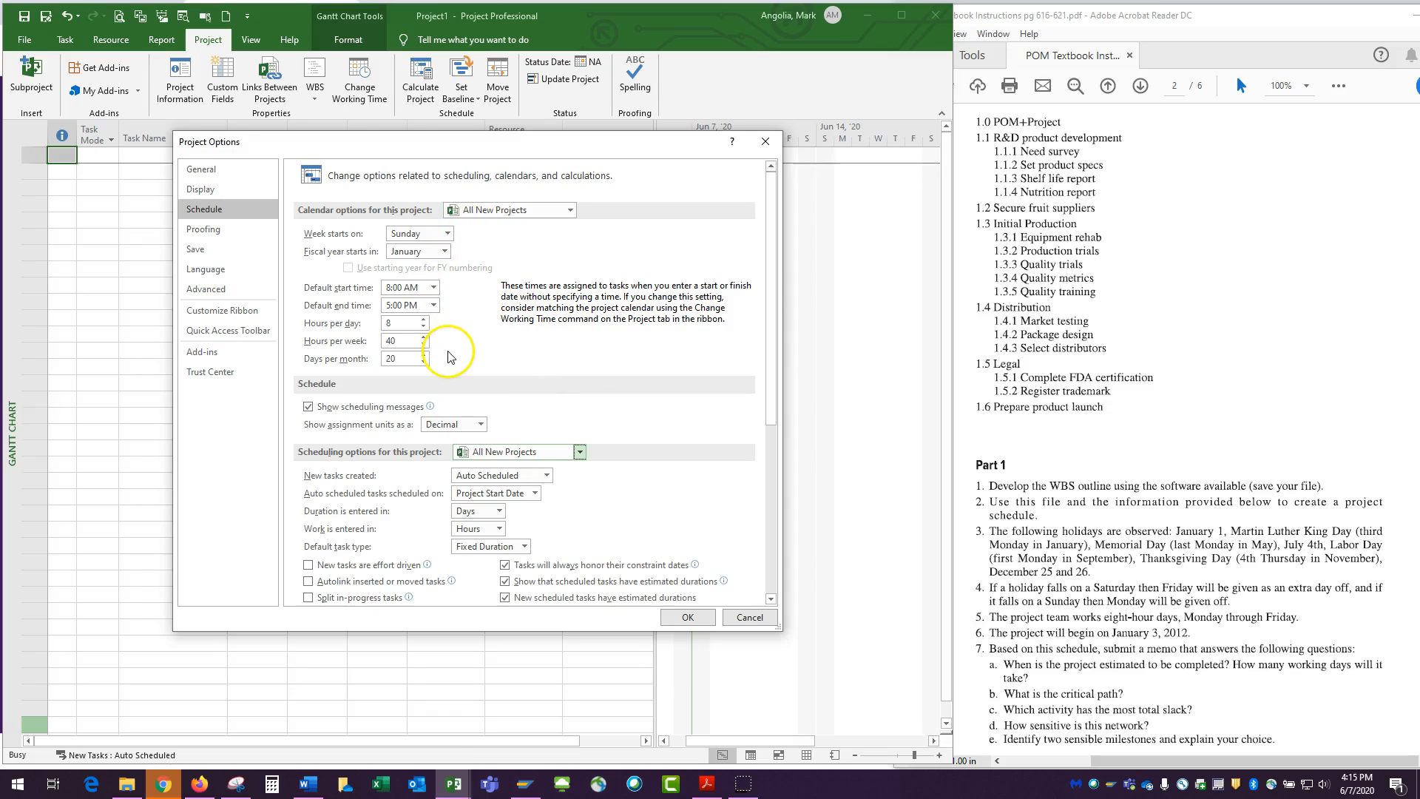
# Set the schedule option for showing assignment units to Decimal
pyautogui.scroll(-1, 450, 355)
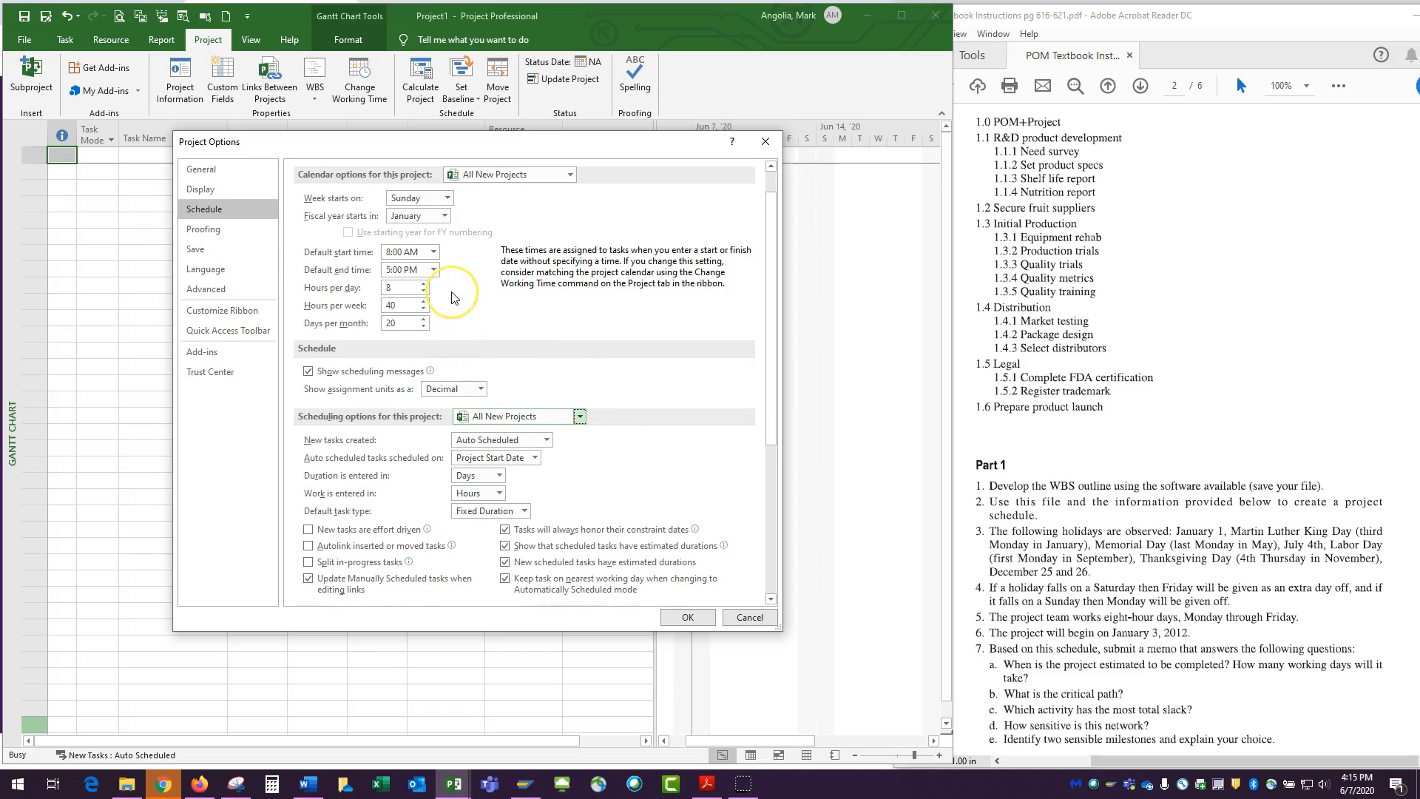
pyautogui.click(481, 389)
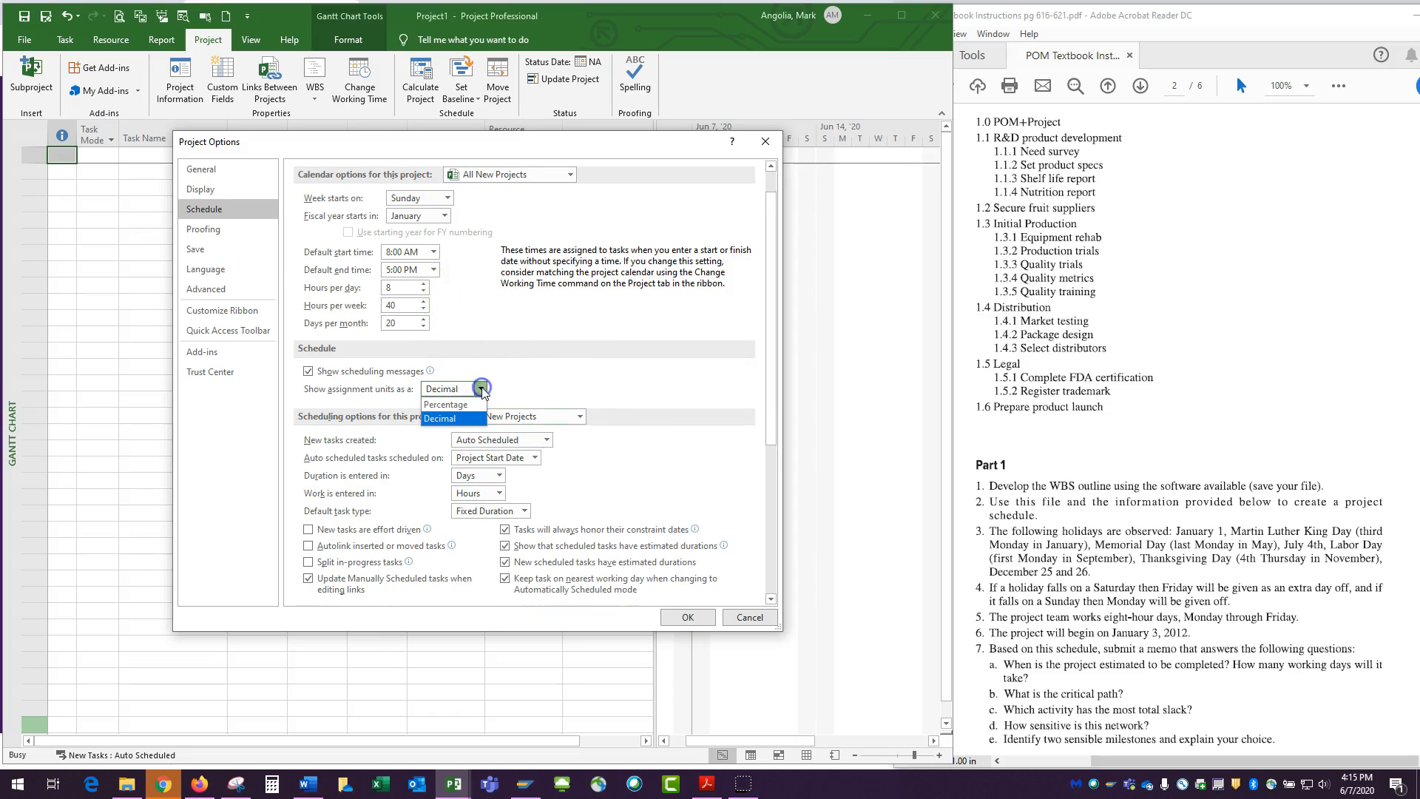
pyautogui.click(477, 404)
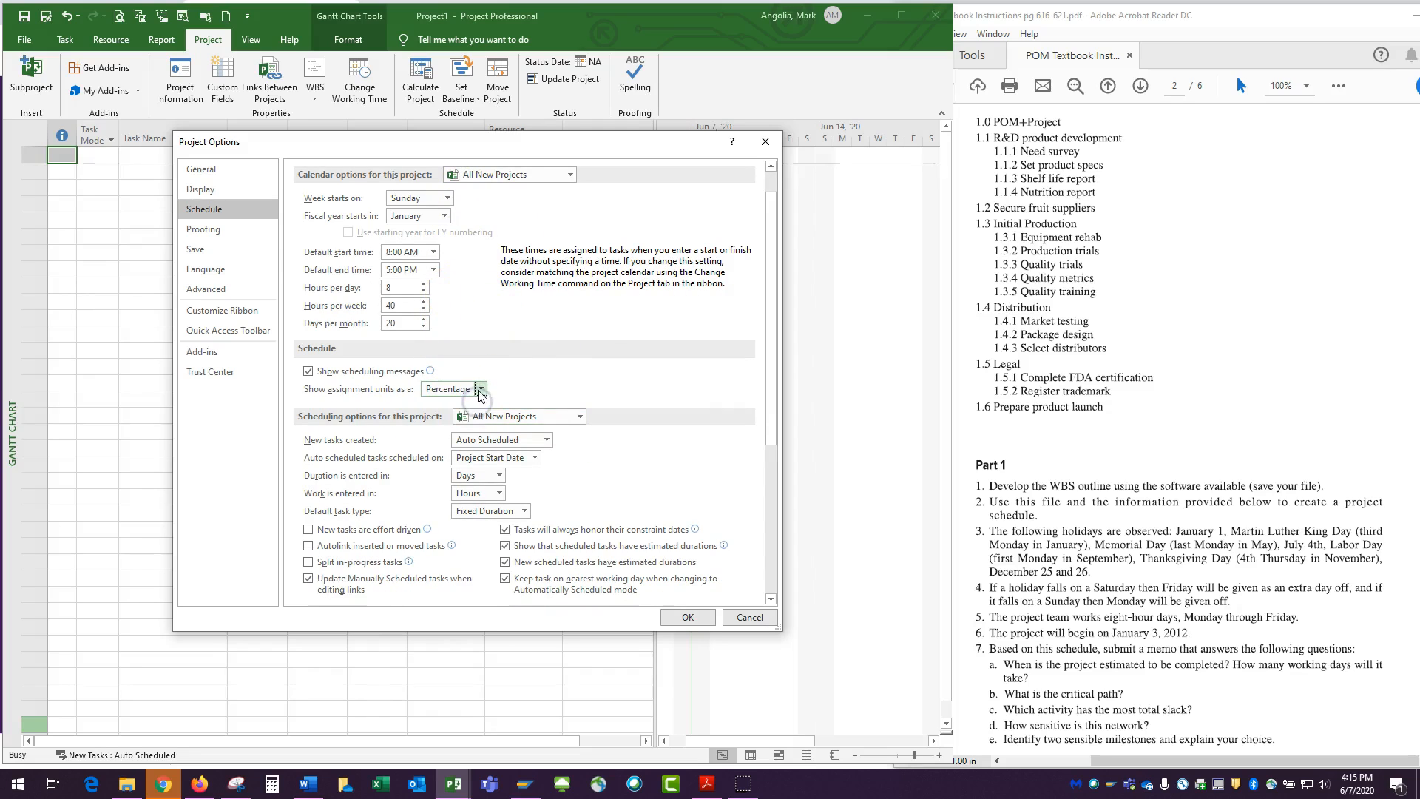
pyautogui.click(460, 419)
# Set new tasks to Auto Scheduled and the default task type to Fixed Duration, and apply the project options
pyautogui.click(548, 443)
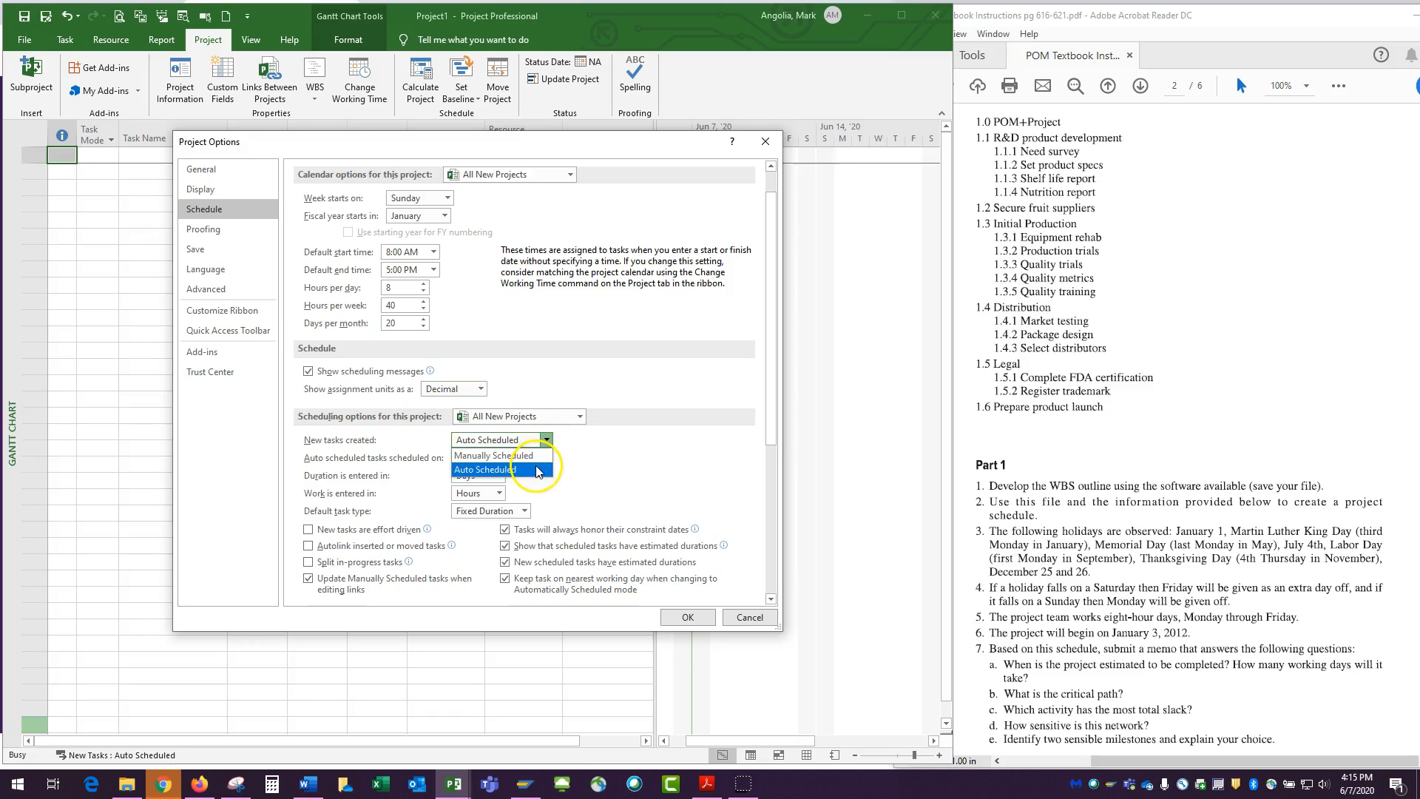
pyautogui.click(526, 469)
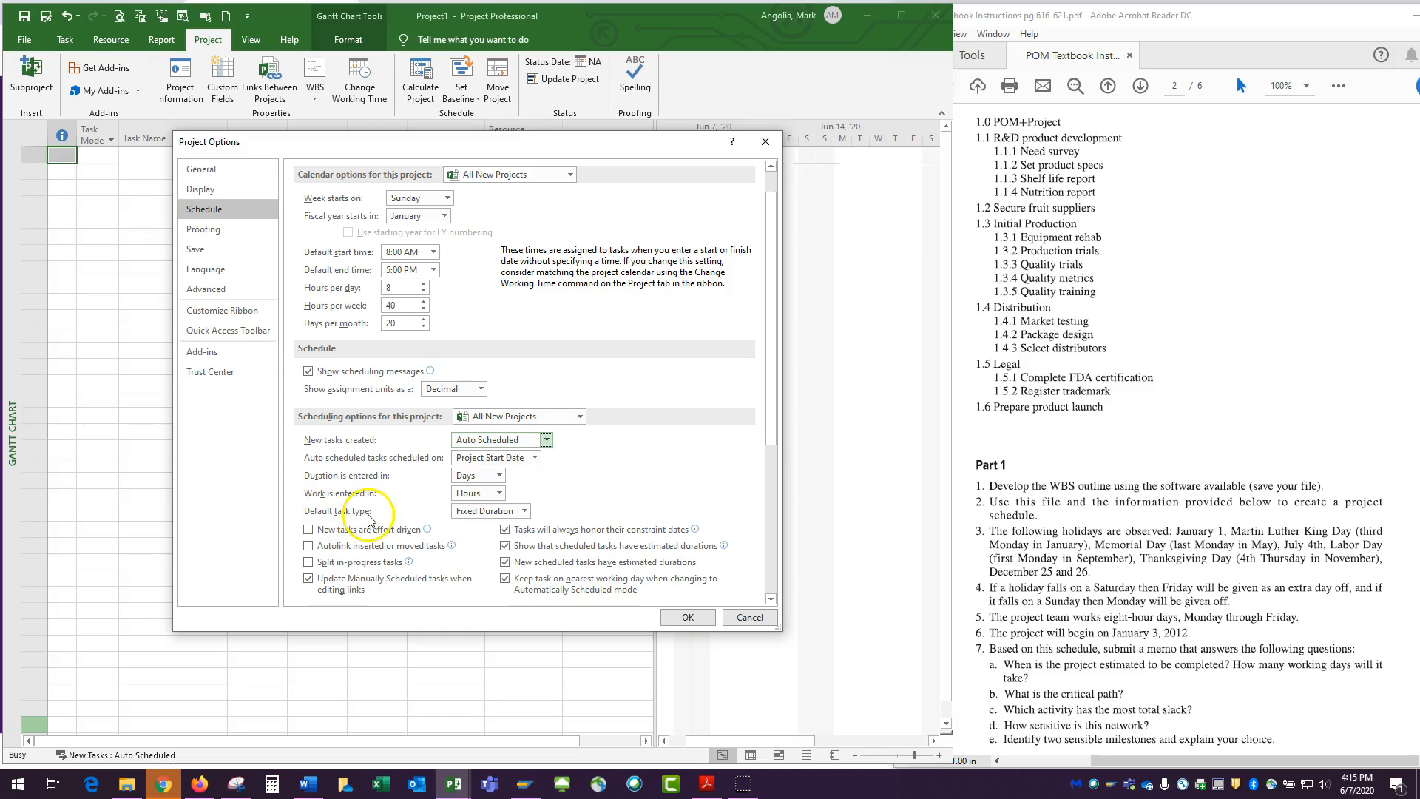
pyautogui.click(524, 512)
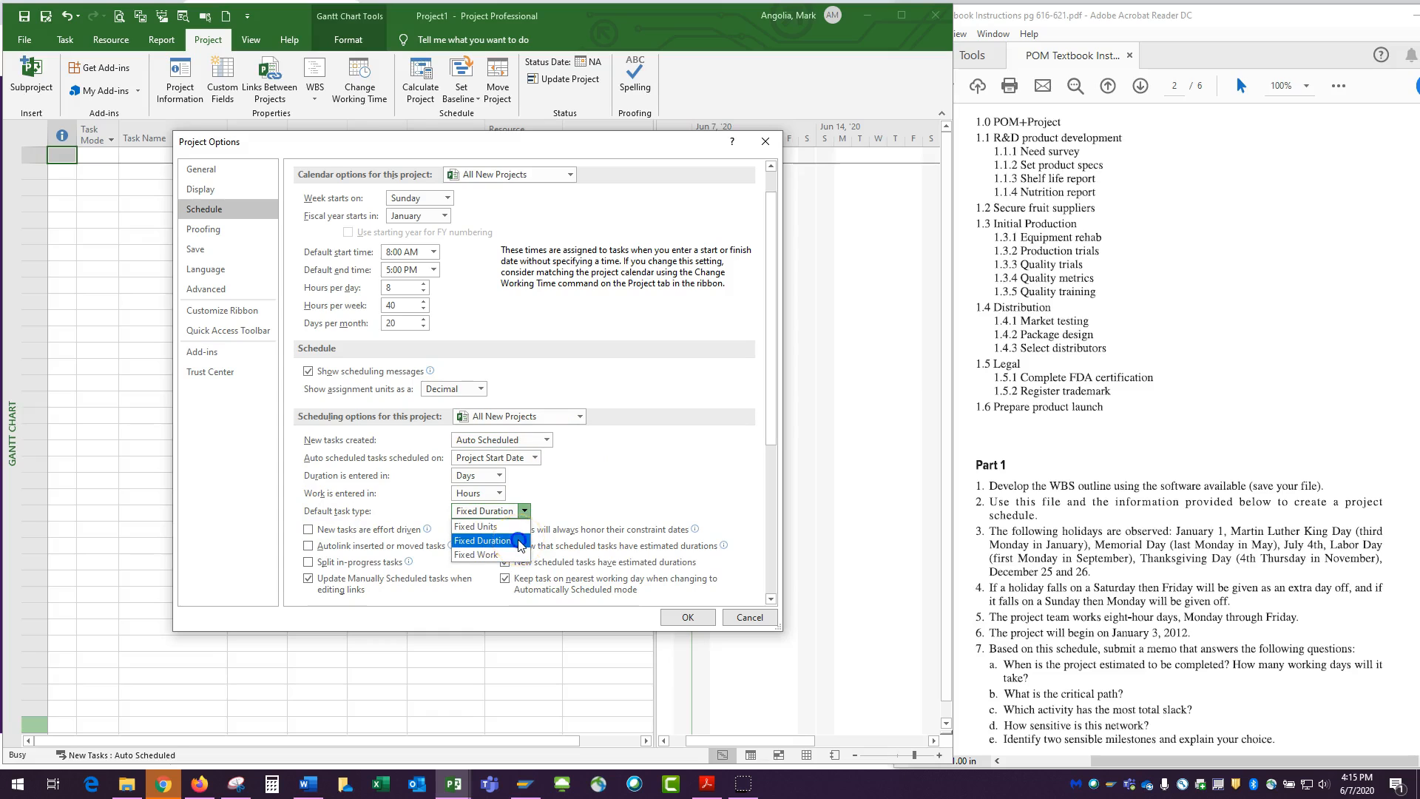
pyautogui.click(520, 543)
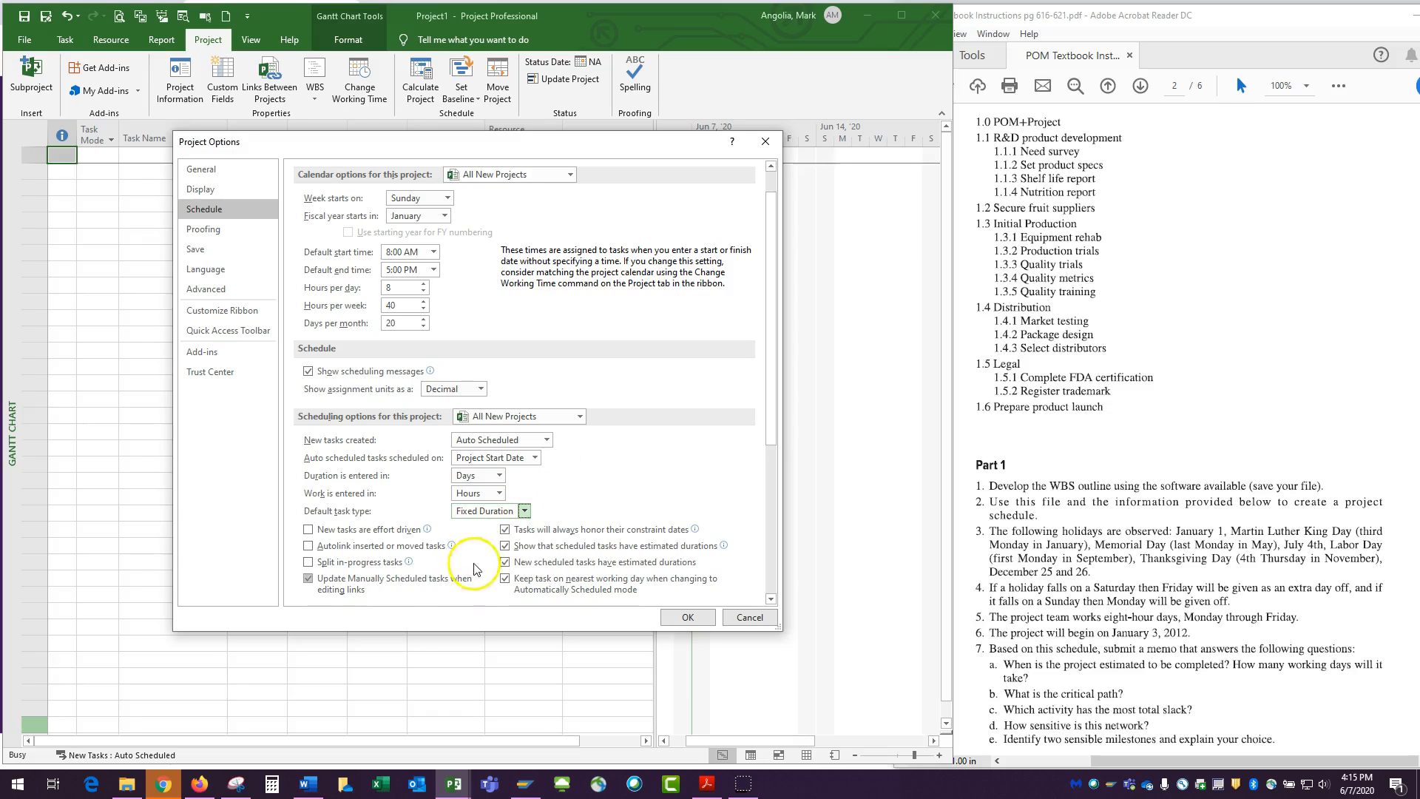
pyautogui.click(309, 581)
pyautogui.click(309, 580)
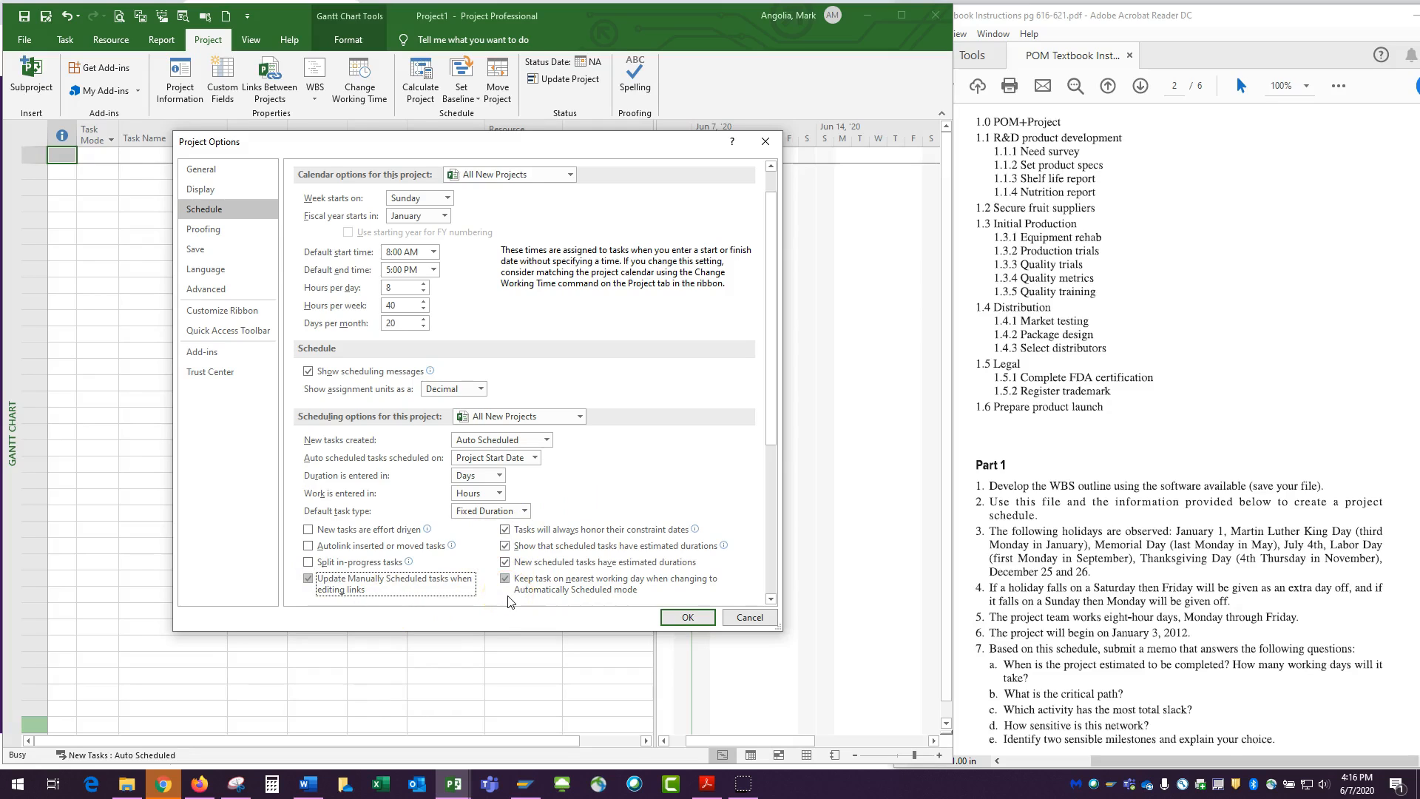
pyautogui.scroll(-3, 508, 602)
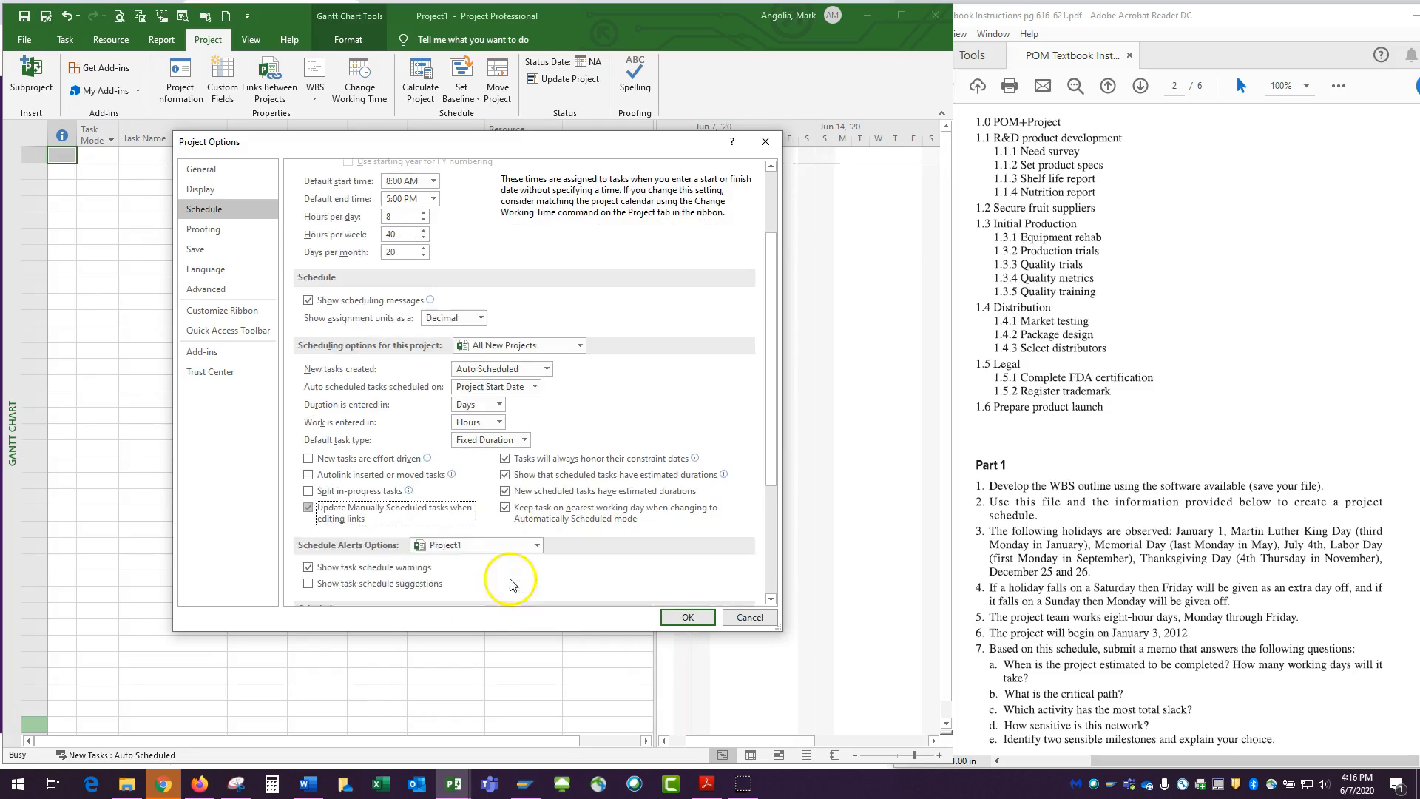
pyautogui.click(689, 616)
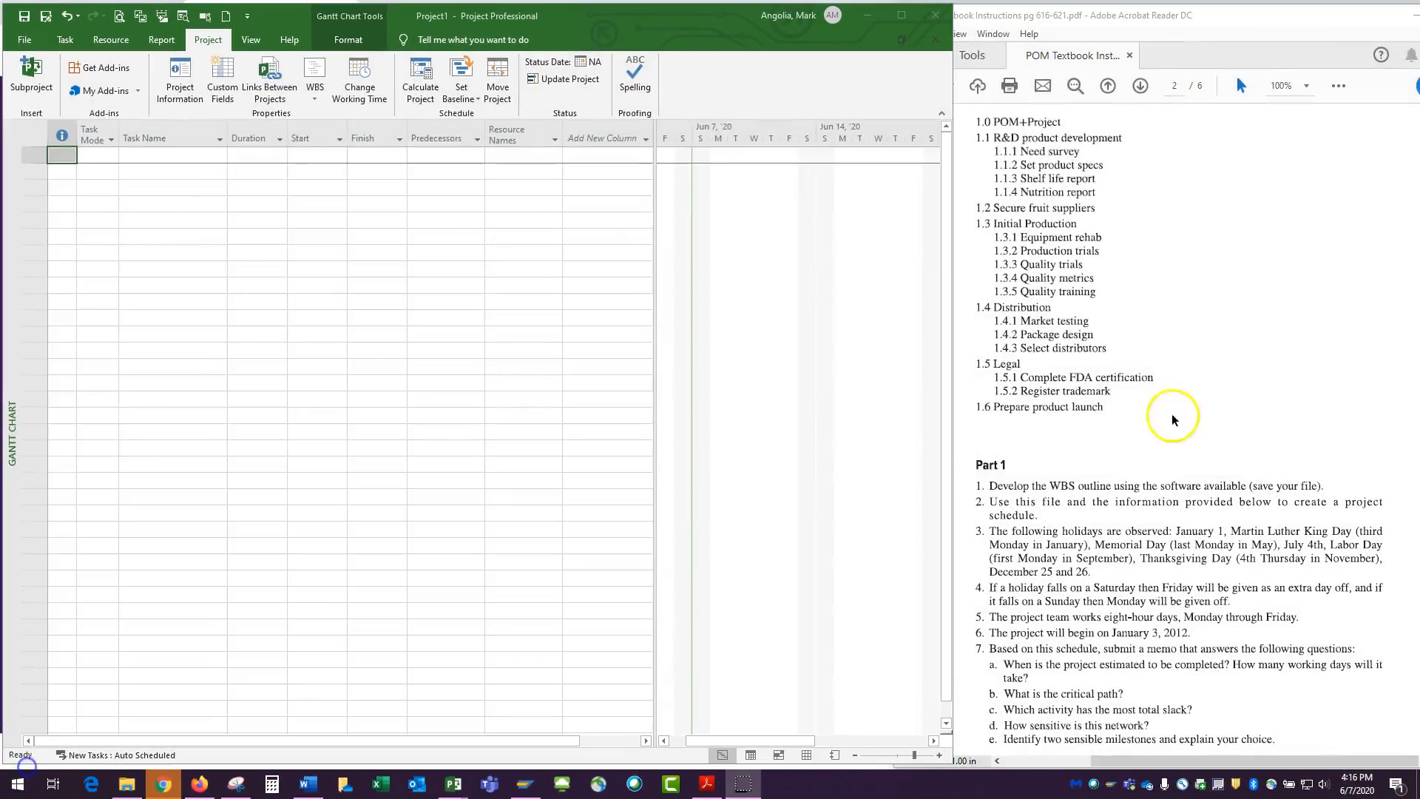
# Check the work breakdown structure and the Part 1 holiday requirements in the PDF, and return to the blank project
pyautogui.scroll(2, 1131, 310)
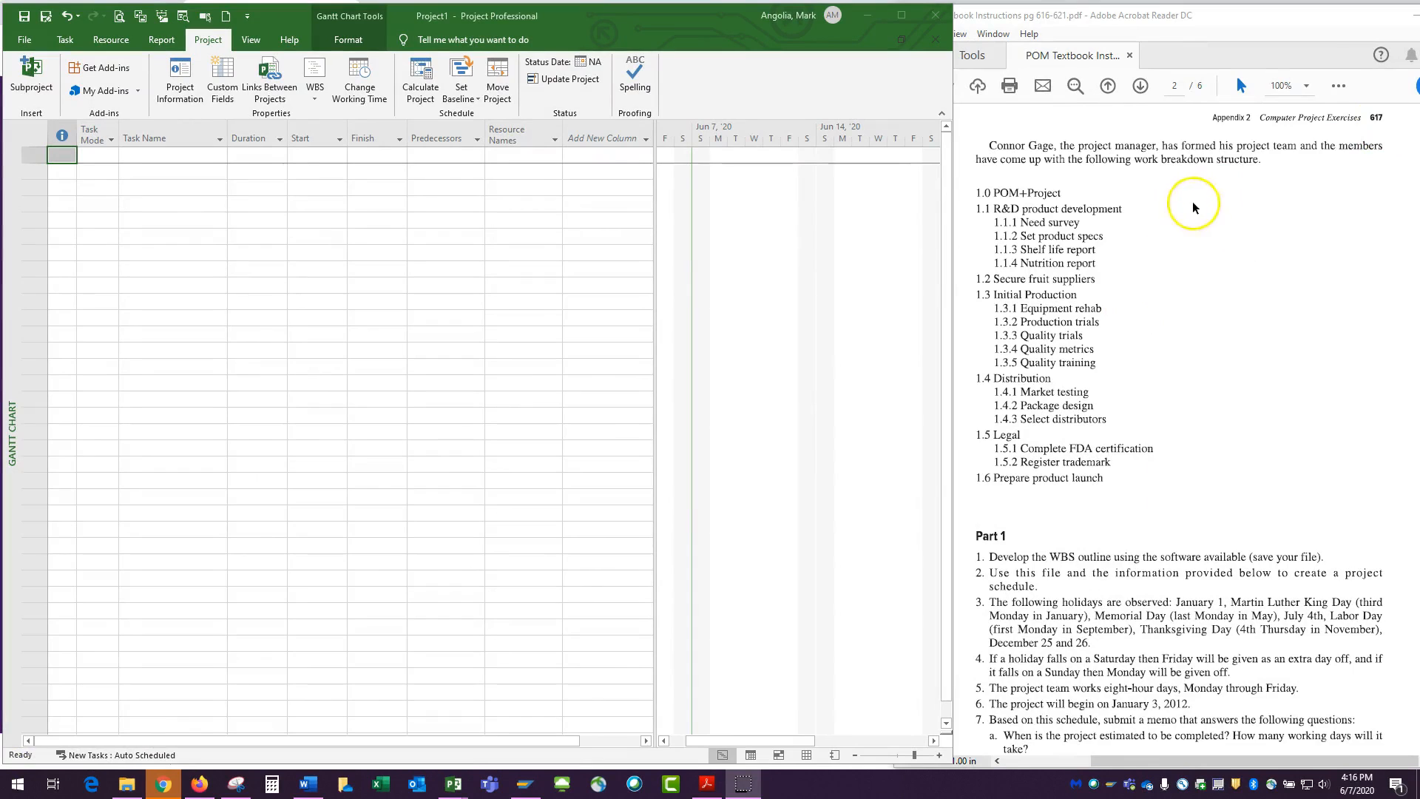
pyautogui.scroll(-2, 1147, 229)
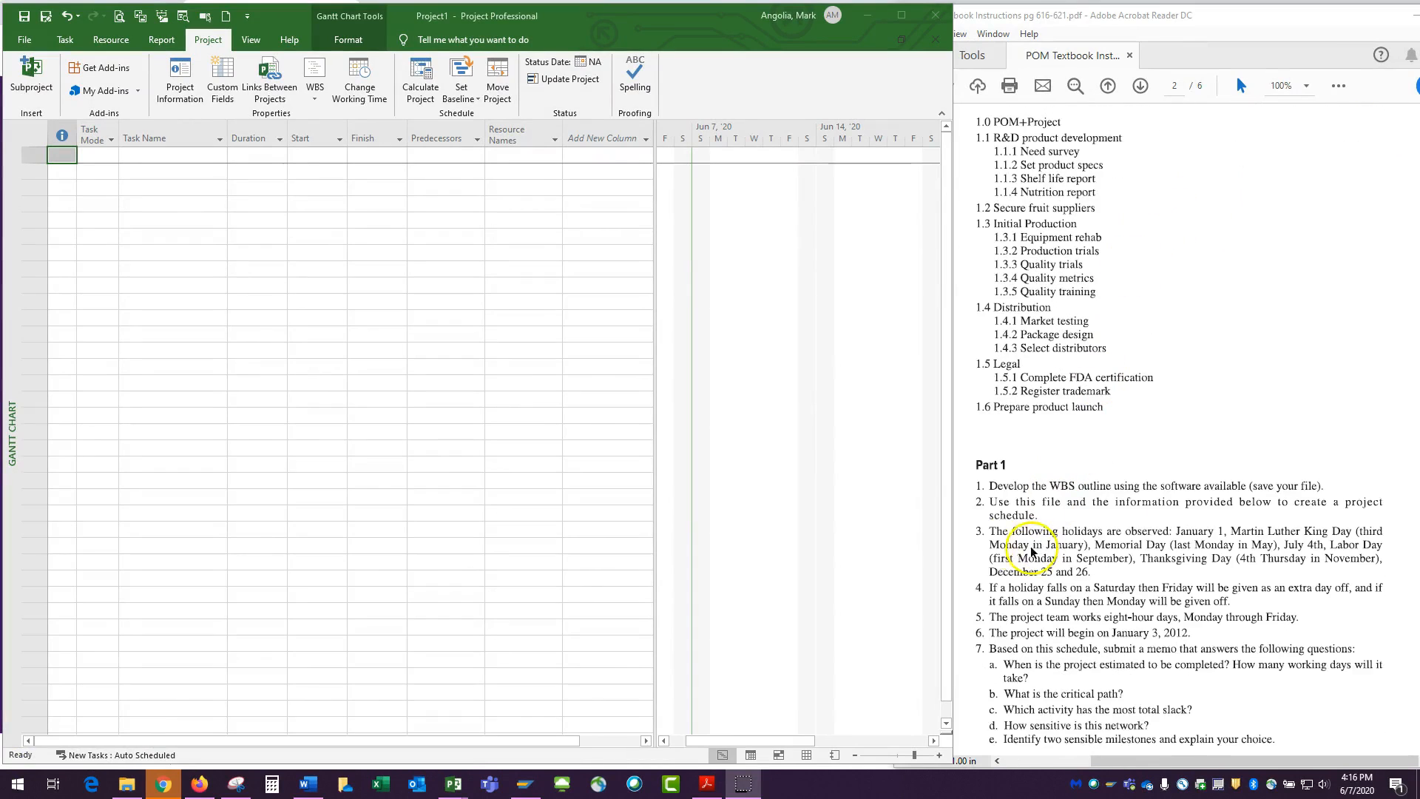
pyautogui.click(992, 532)
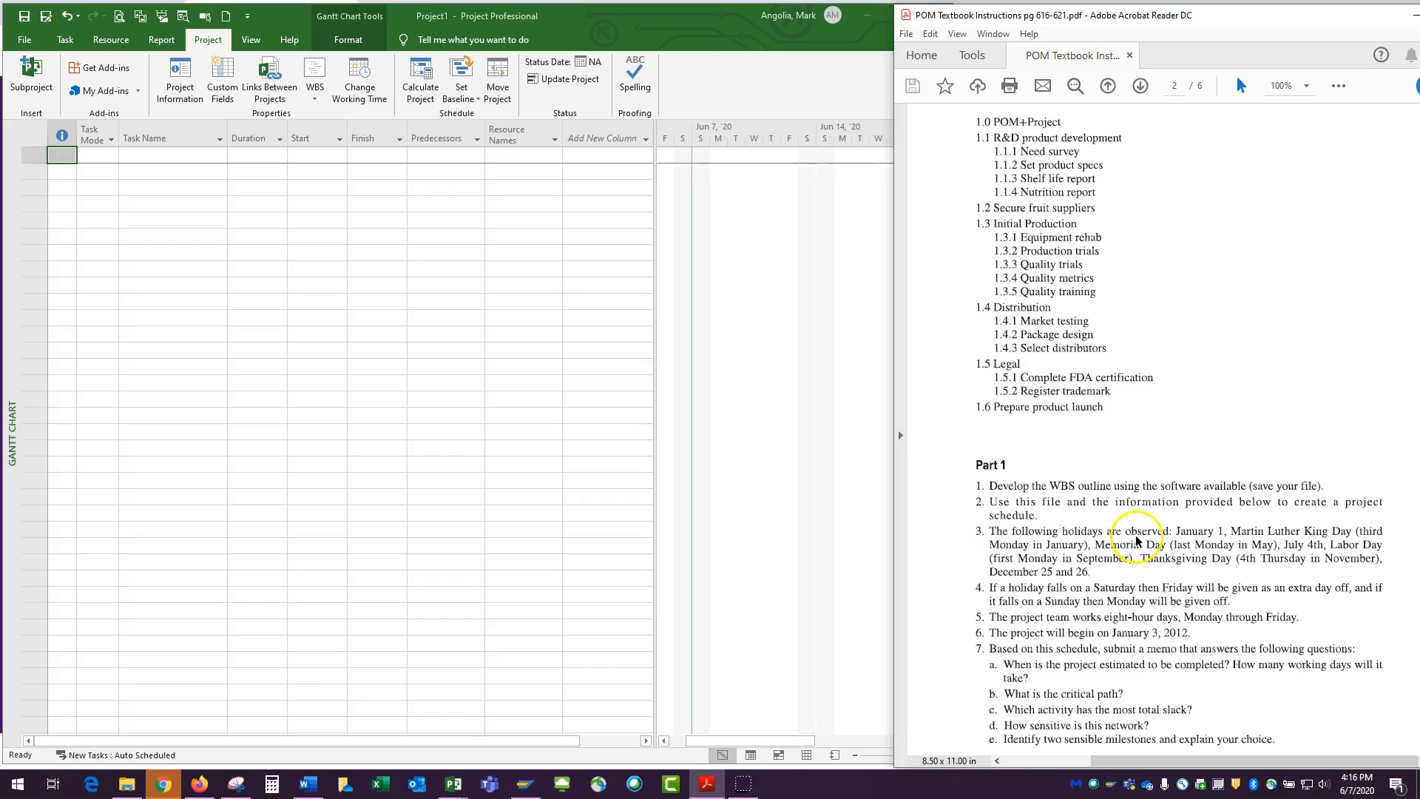
pyautogui.click(330, 318)
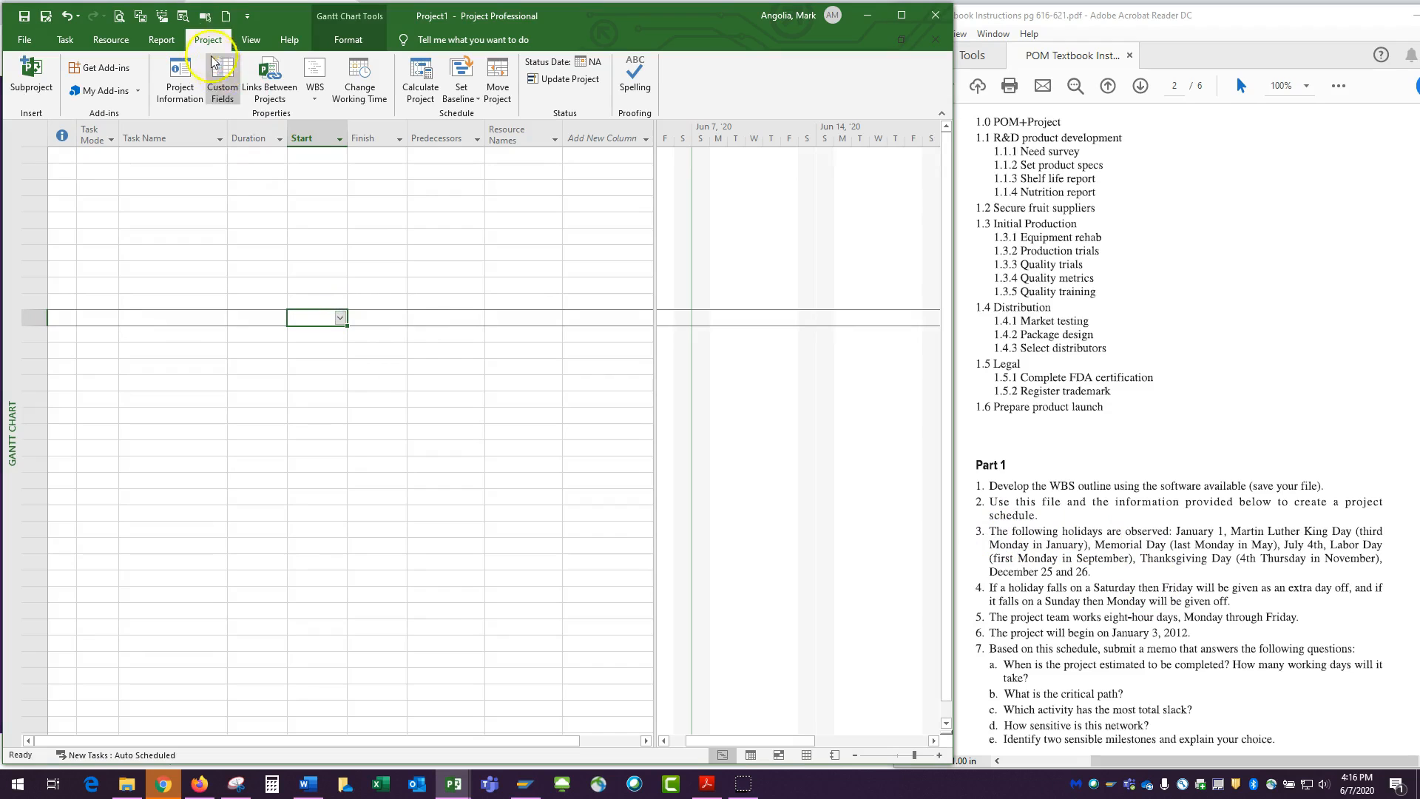
pyautogui.click(67, 40)
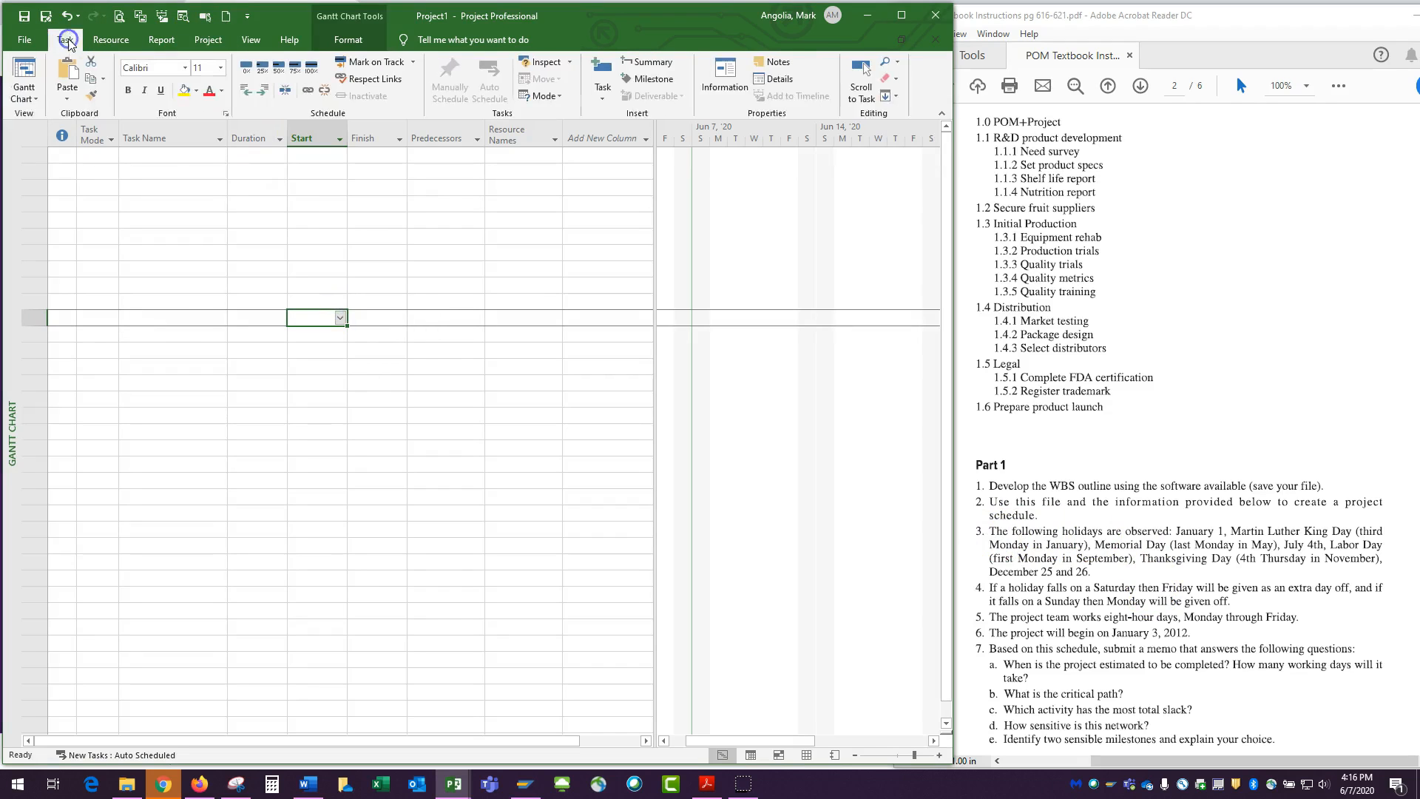
# Set the project's start date to 1/4/21 in the project information and apply it
pyautogui.click(209, 41)
pyautogui.click(185, 97)
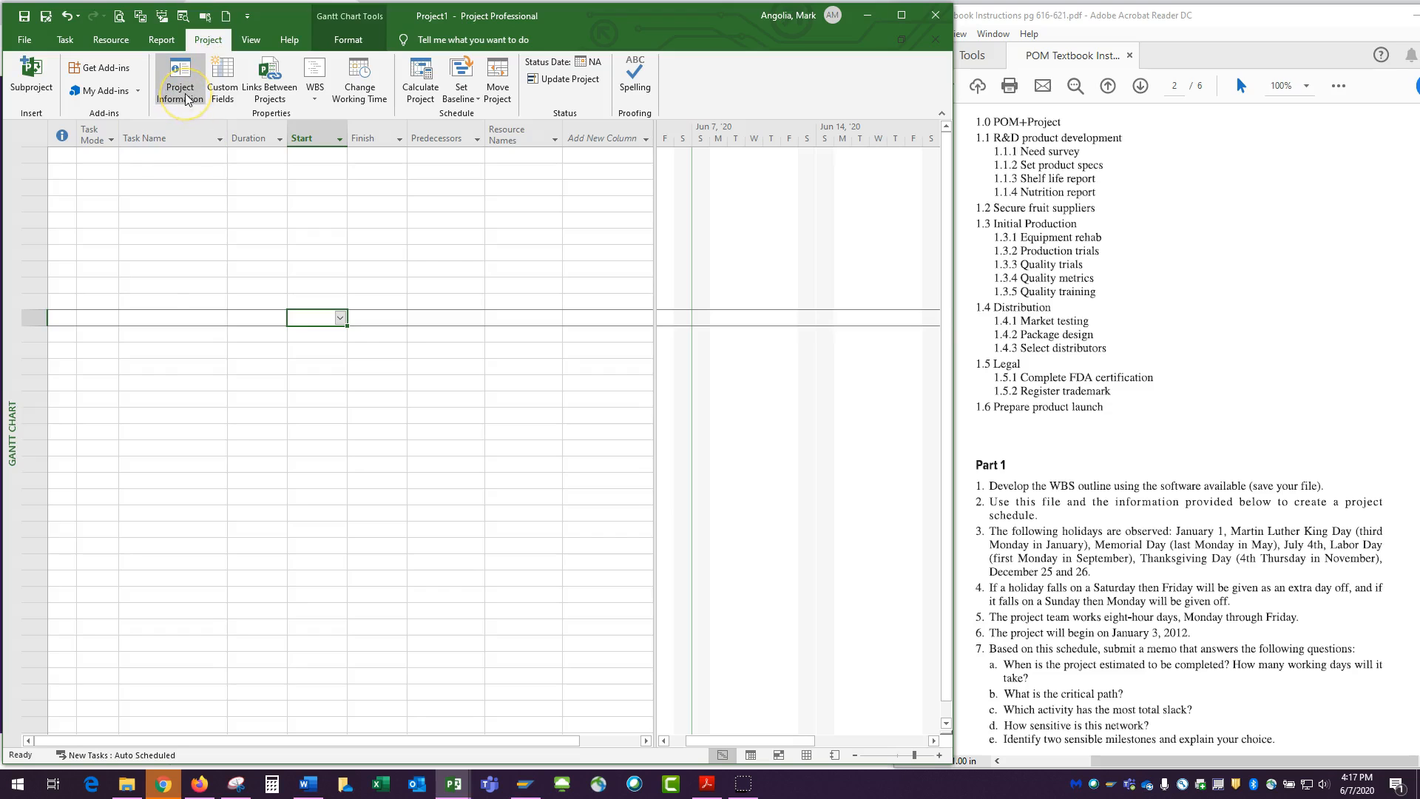
pyautogui.click(185, 96)
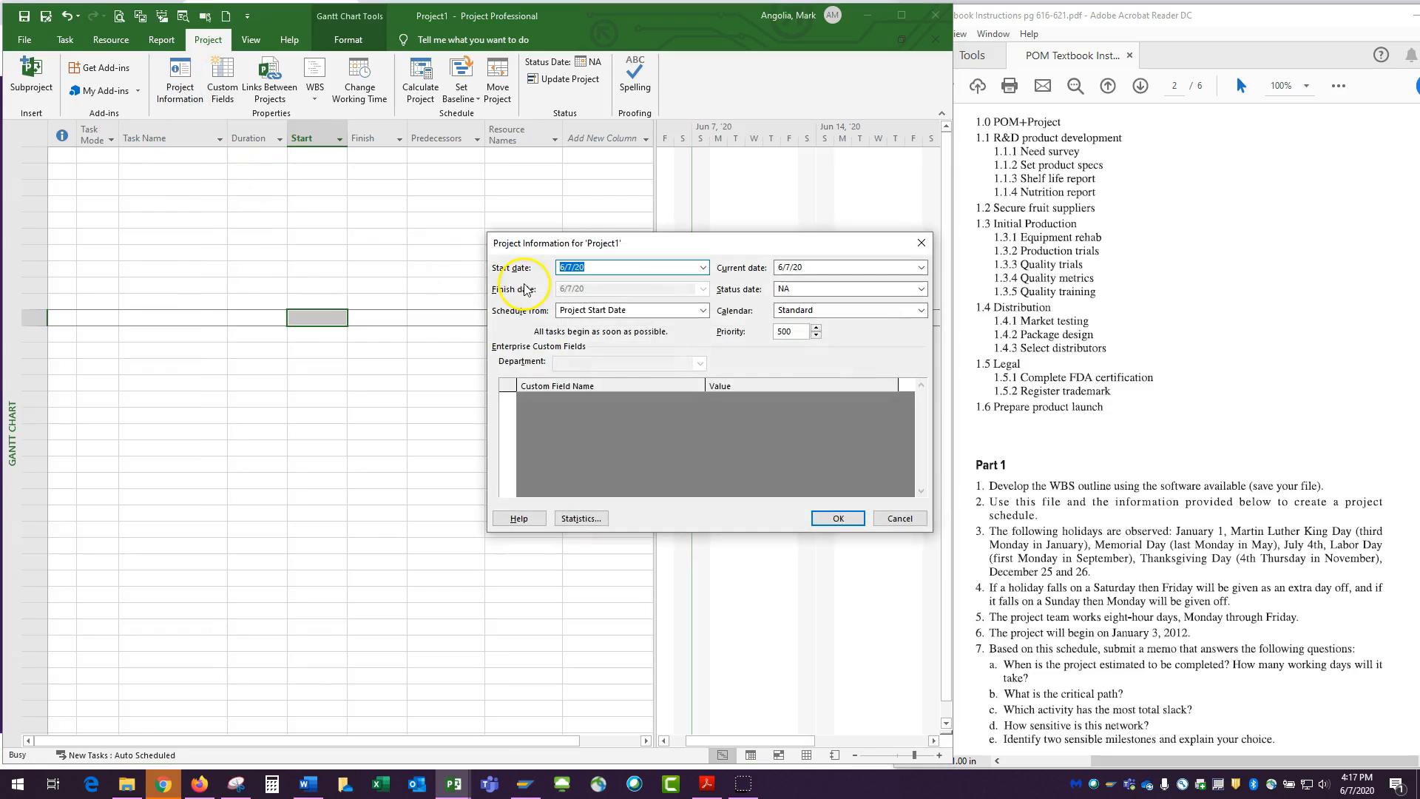
pyautogui.click(704, 267)
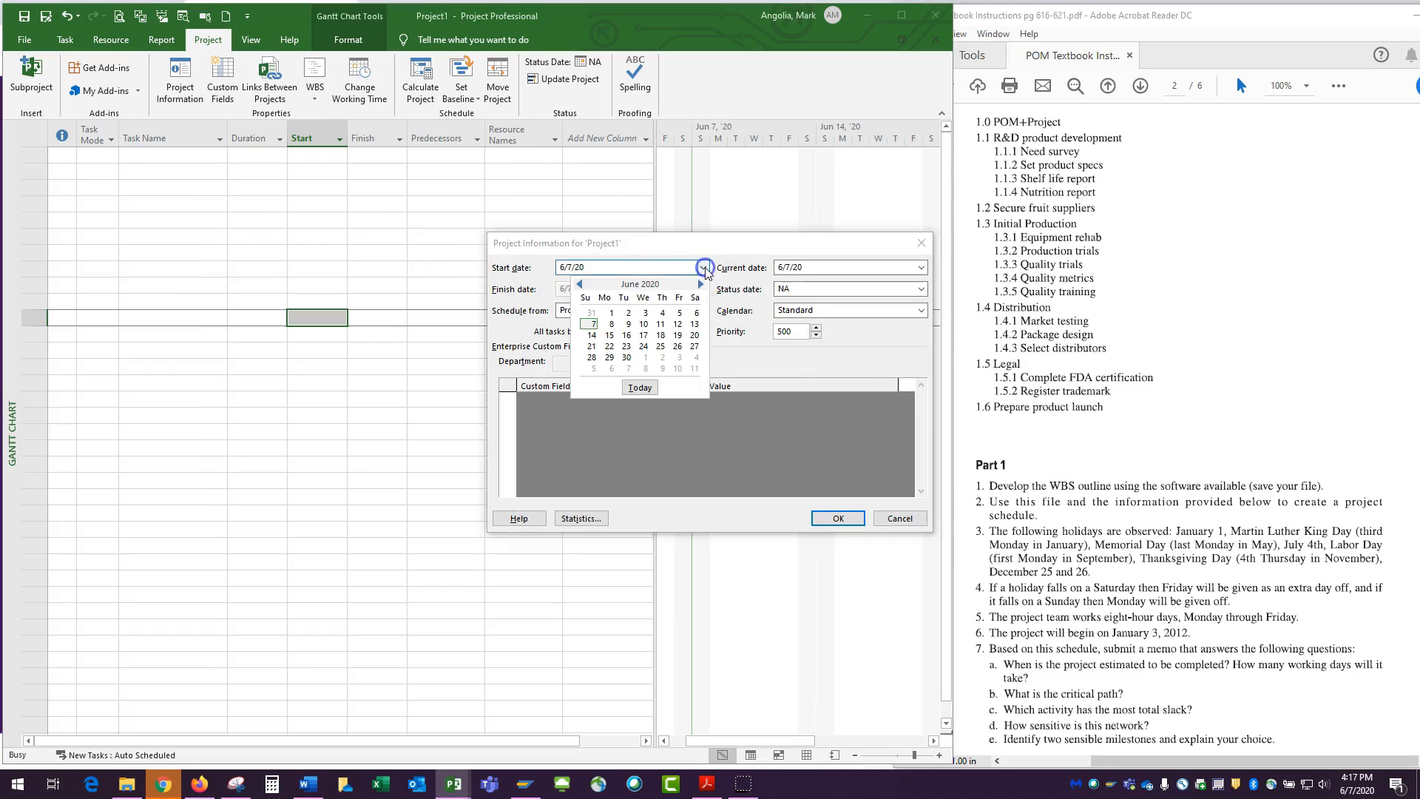
pyautogui.click(700, 285)
pyautogui.click(700, 285)
pyautogui.click(700, 284)
pyautogui.click(701, 286)
pyautogui.click(701, 286)
pyautogui.click(700, 286)
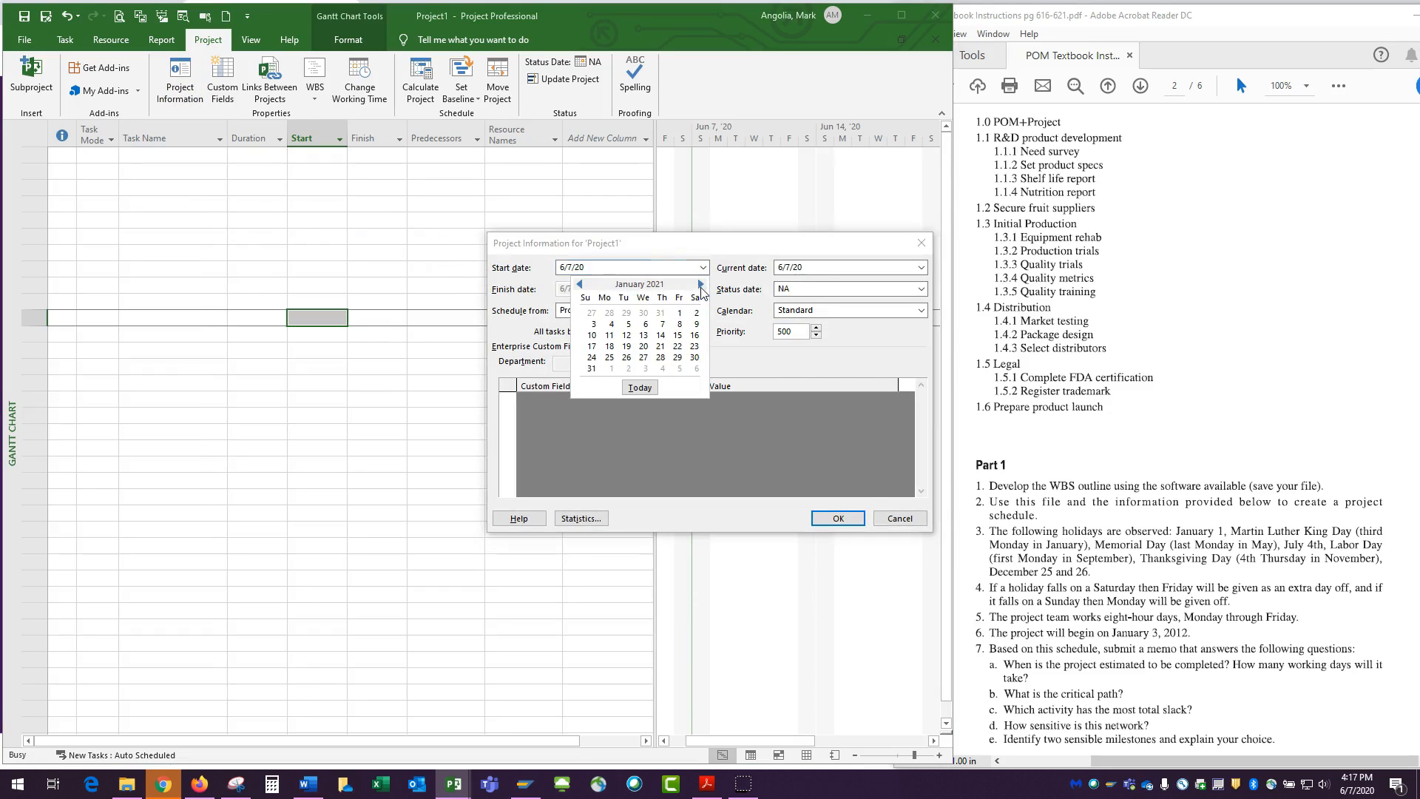
pyautogui.click(611, 326)
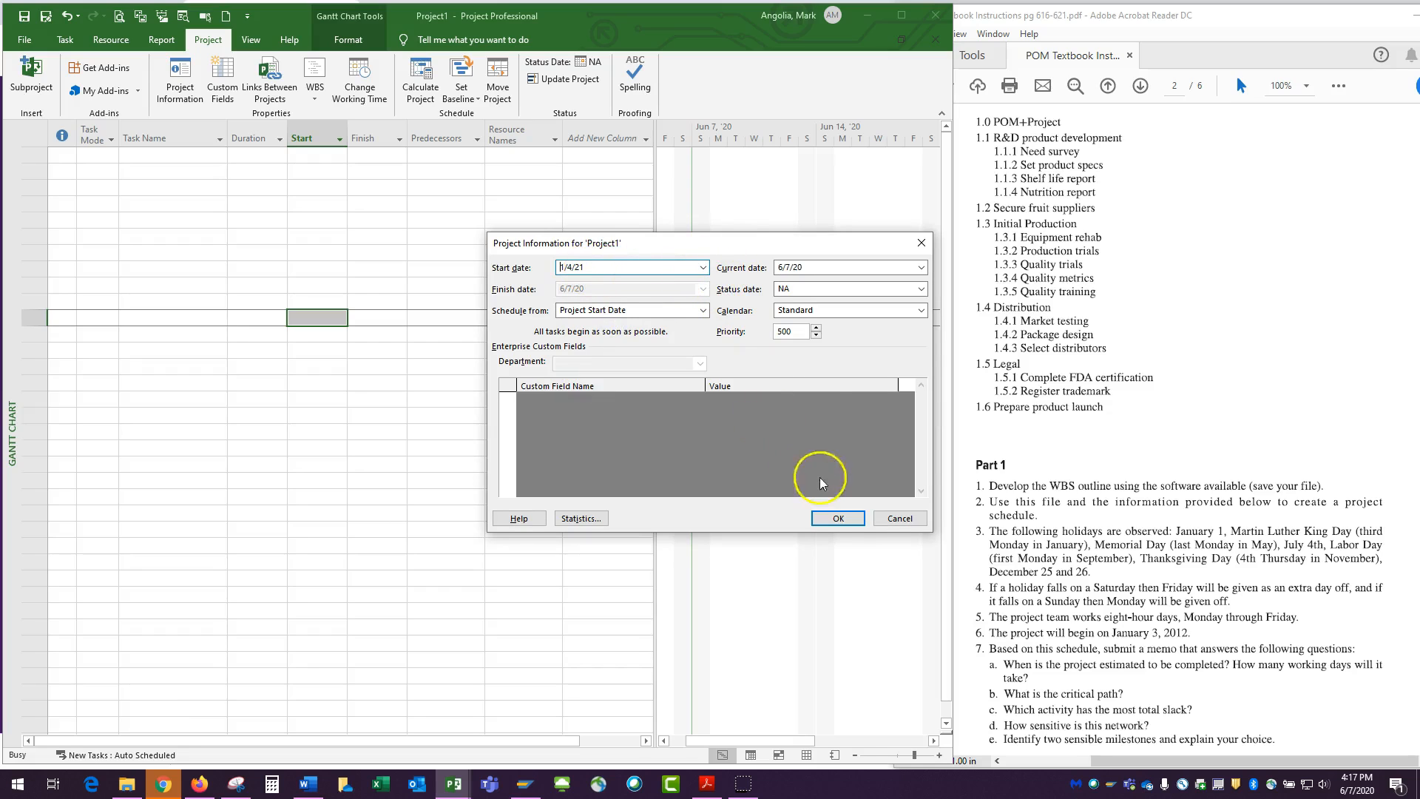
pyautogui.click(836, 518)
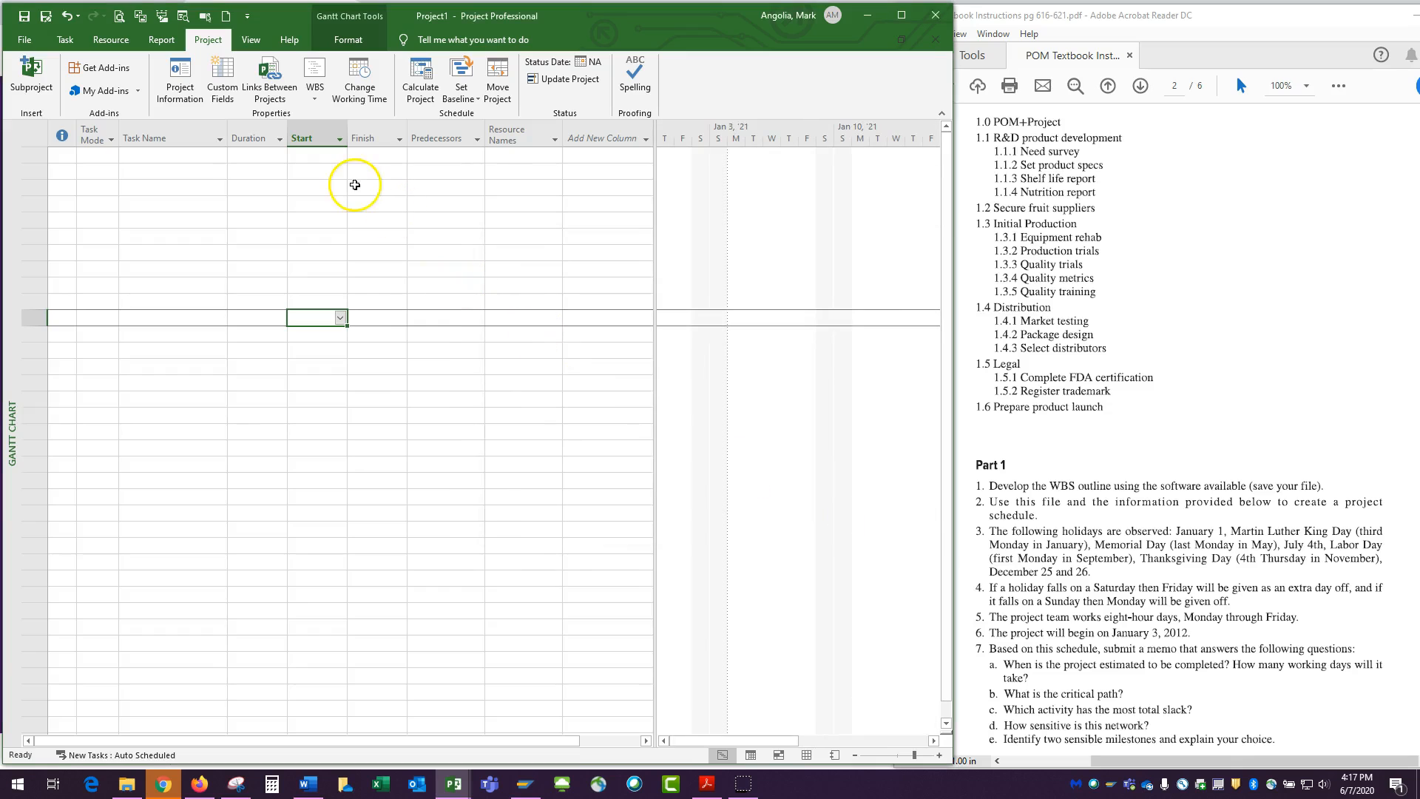
# Add a nonworking exception named New Year's Day on 1/1/2021 to the Standard project calendar
pyautogui.click(359, 89)
pyautogui.moveTo(651, 170); pyautogui.dragTo(538, 150)
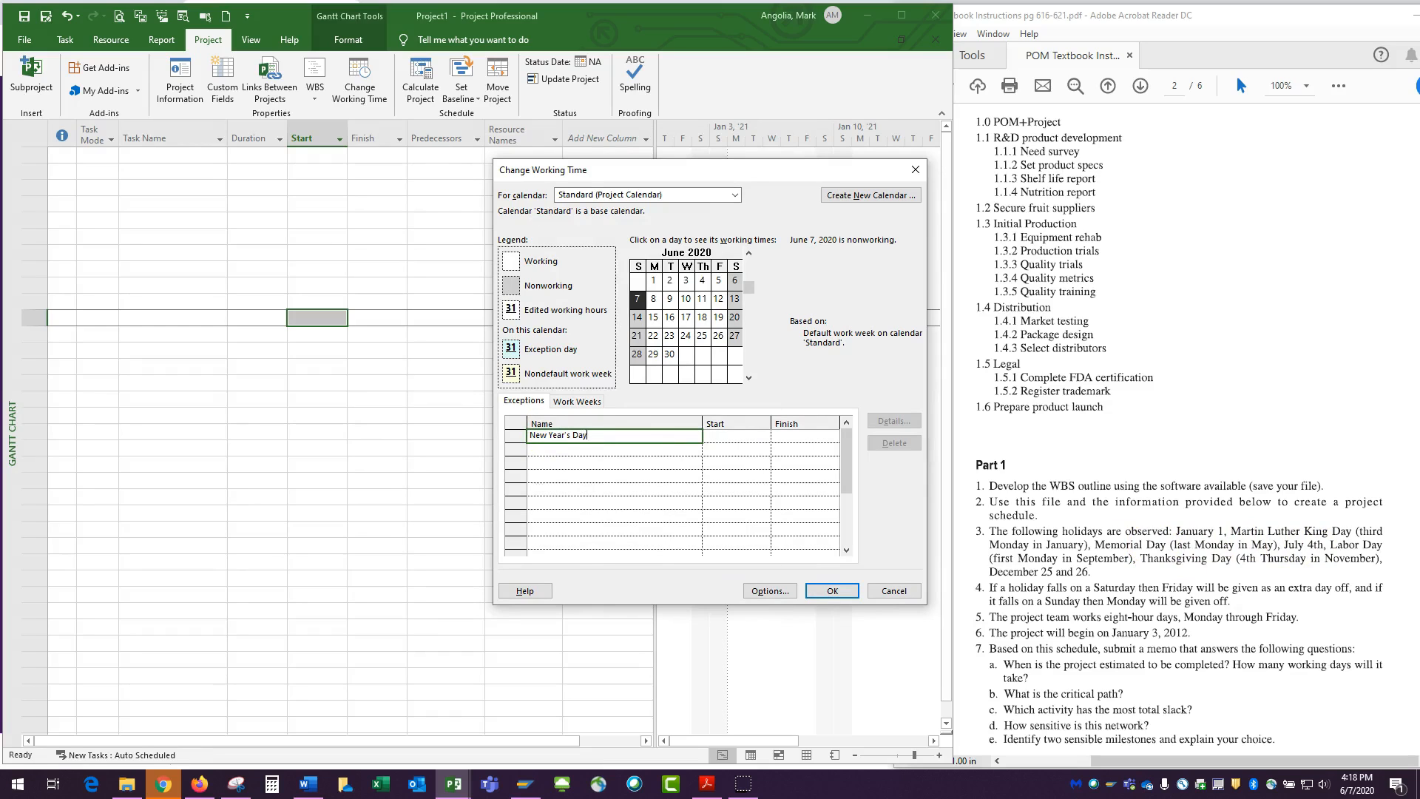
pyautogui.click(739, 437)
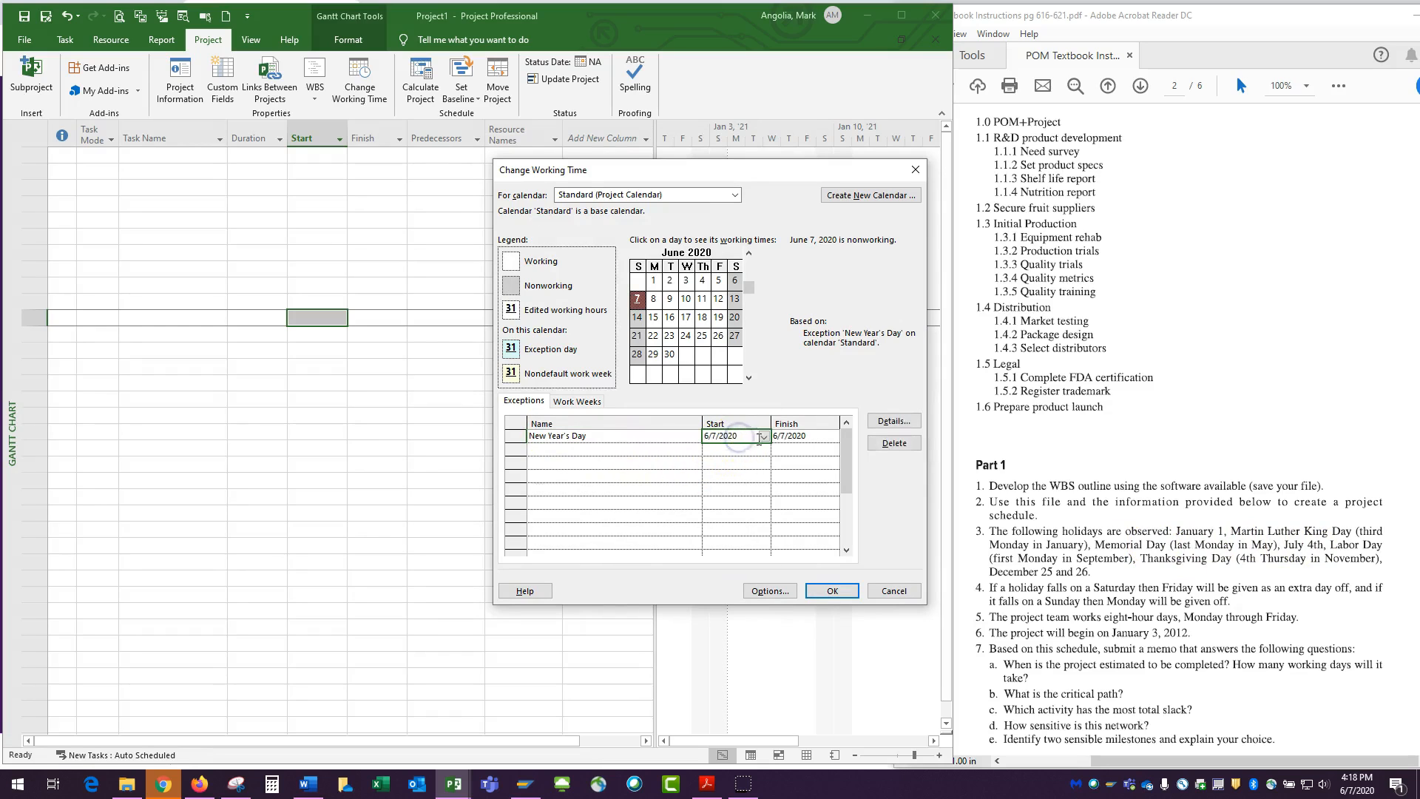
pyautogui.click(763, 437)
pyautogui.click(762, 451)
pyautogui.click(762, 451)
pyautogui.click(762, 451)
pyautogui.click(761, 451)
pyautogui.click(762, 451)
pyautogui.click(762, 451)
pyautogui.click(762, 451)
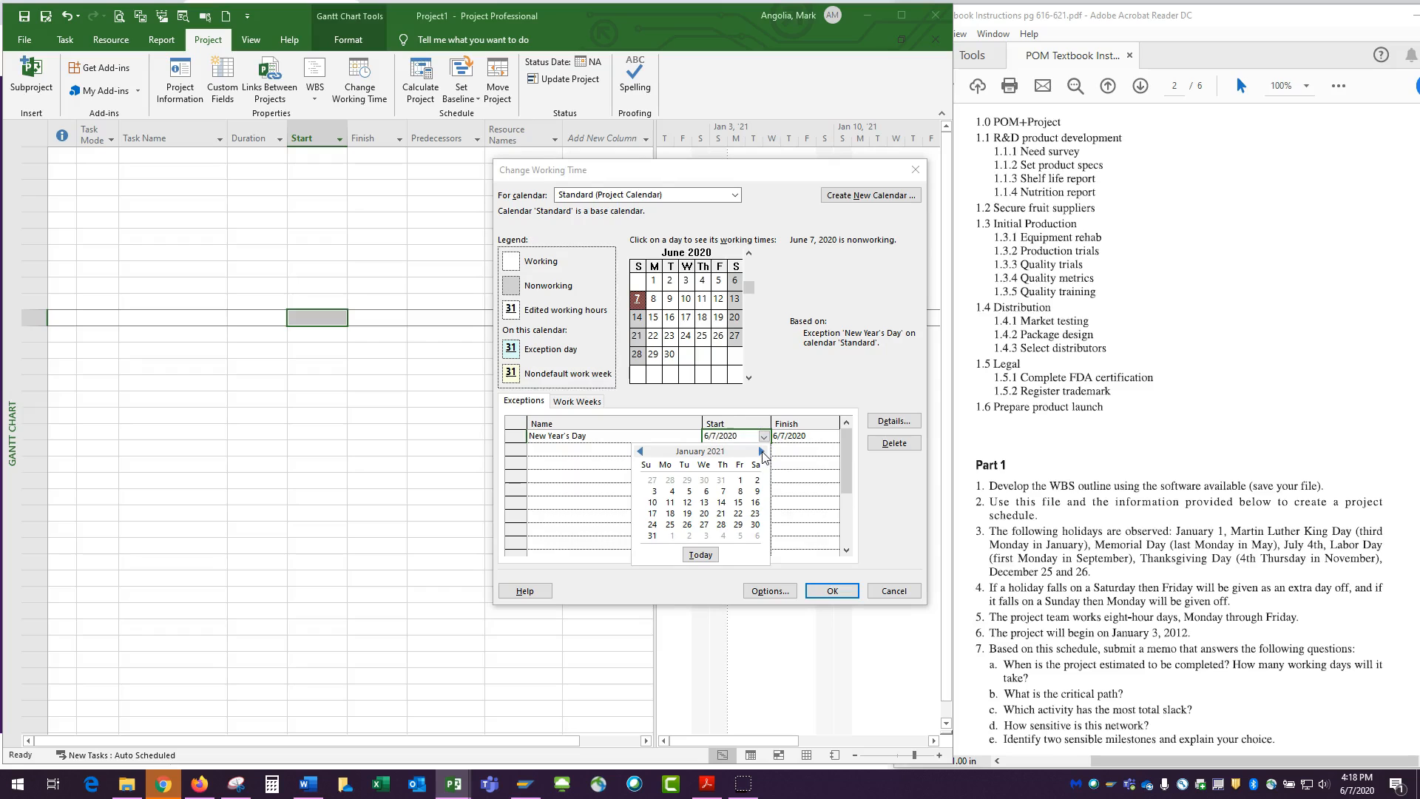
pyautogui.click(741, 481)
# Add an MLK Day exception that recurs yearly on the third Monday of January
pyautogui.click(562, 452)
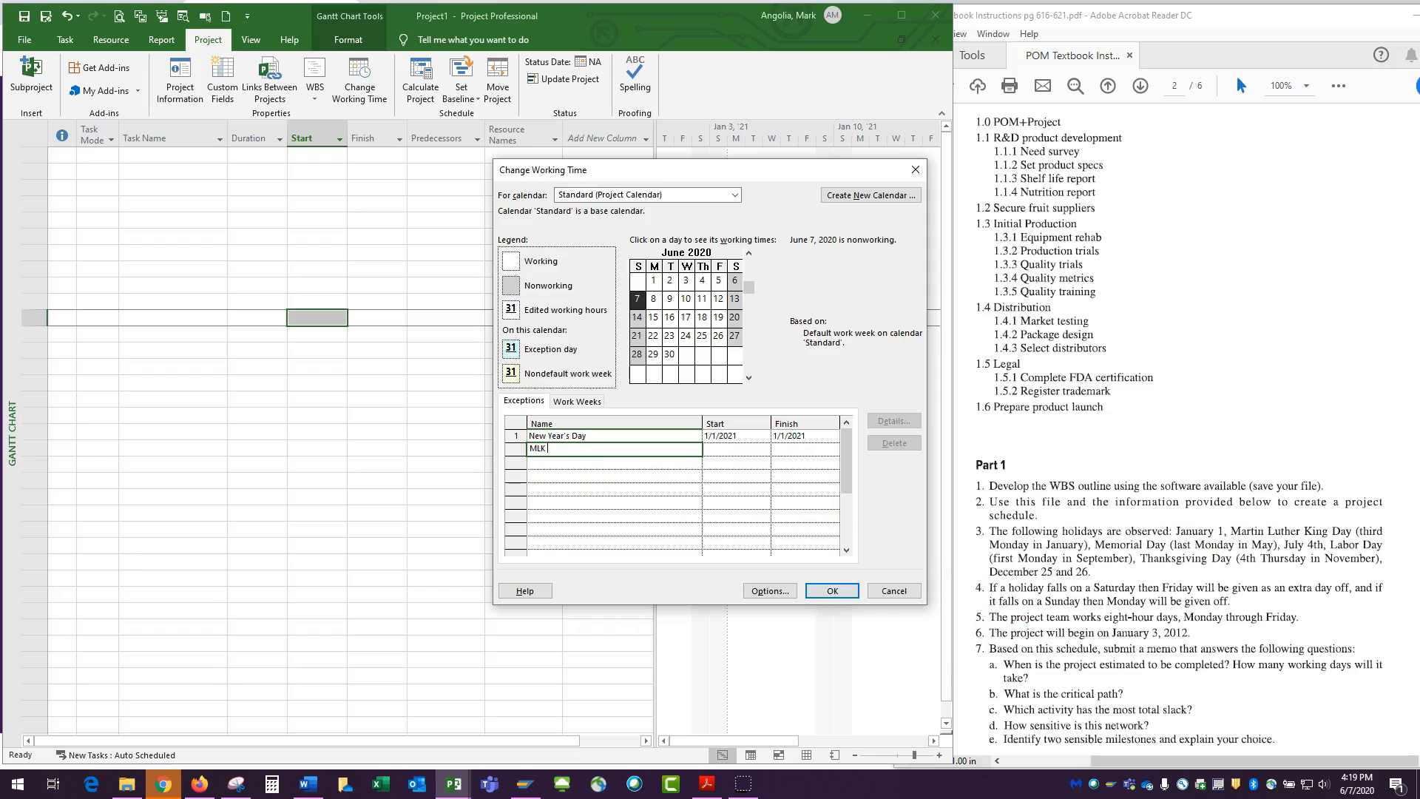
pyautogui.click(728, 449)
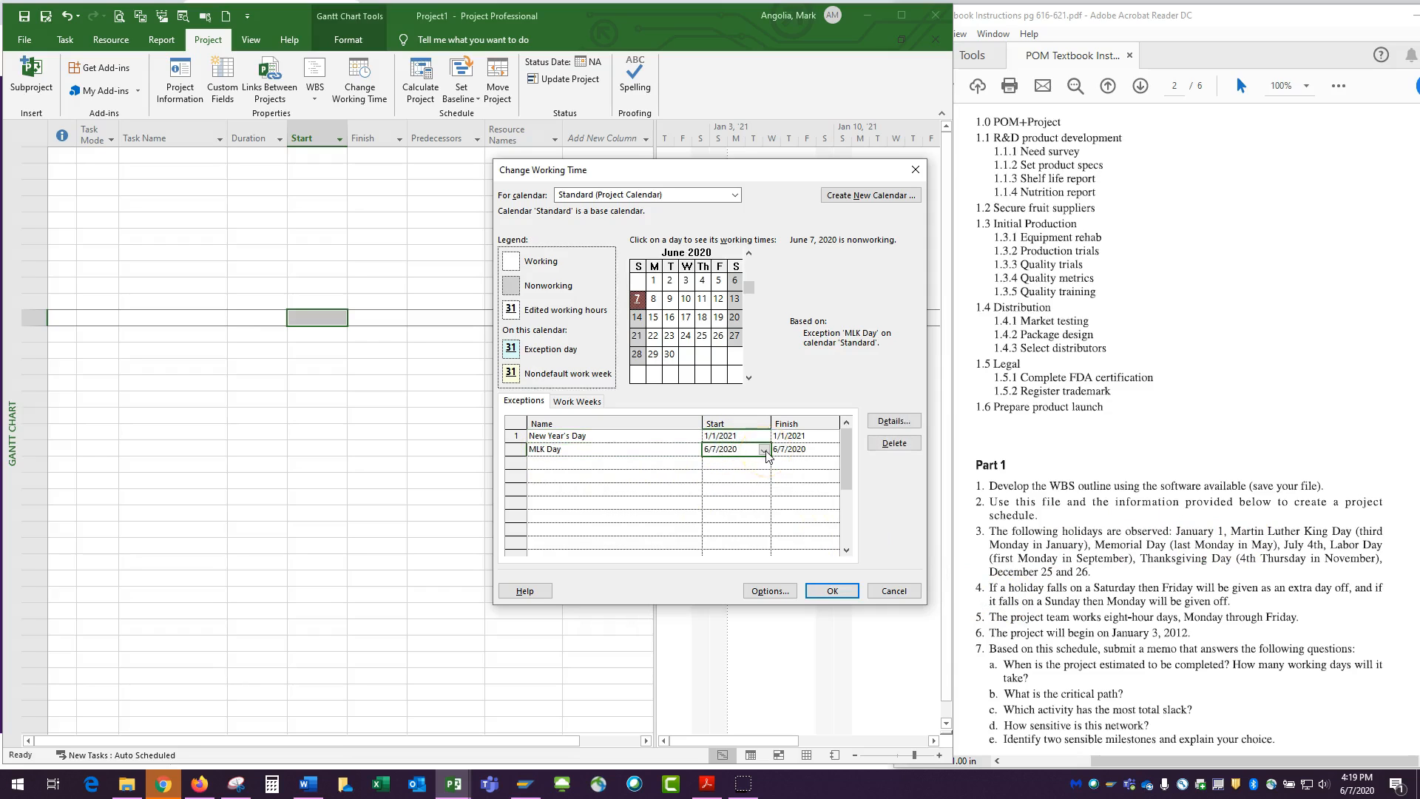
pyautogui.click(891, 421)
pyautogui.click(538, 440)
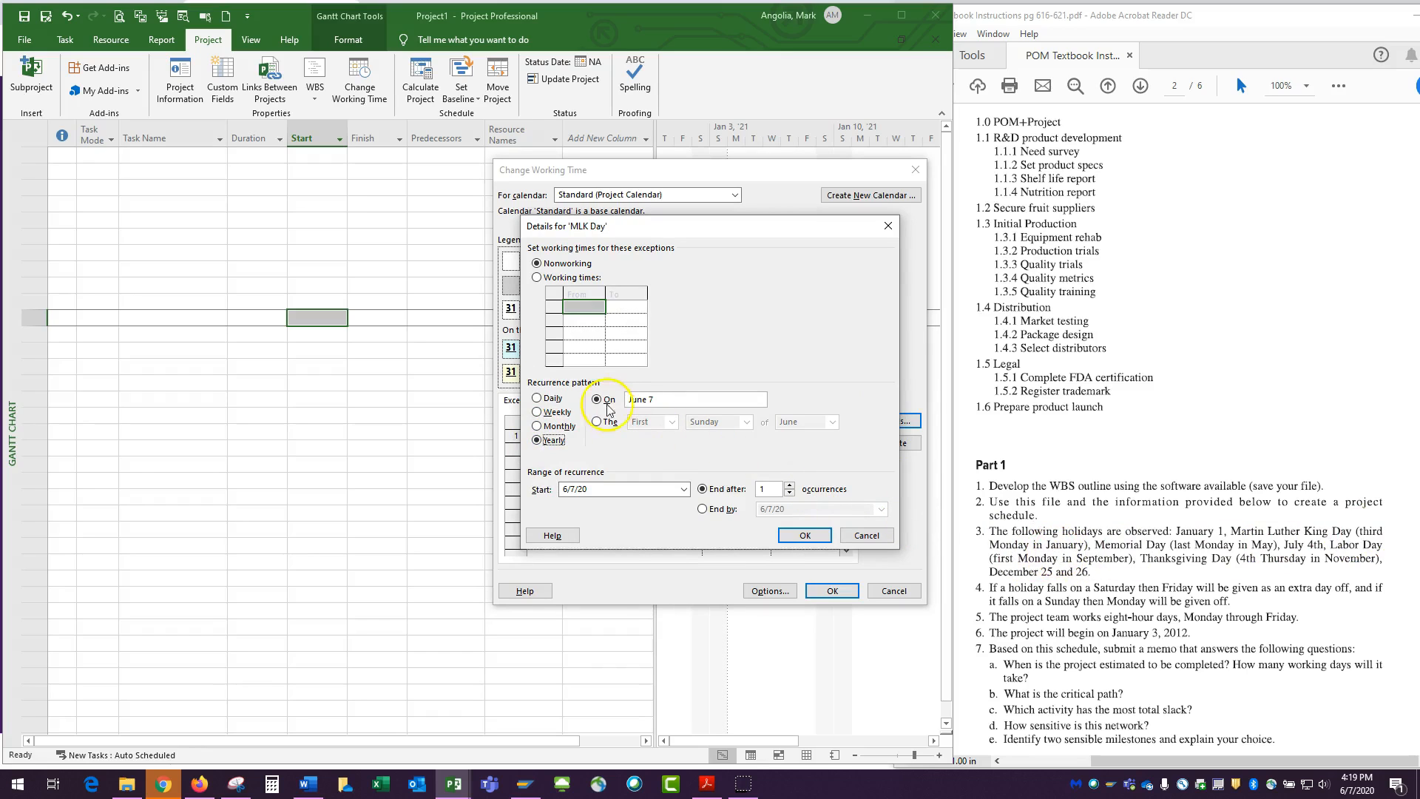
pyautogui.click(597, 422)
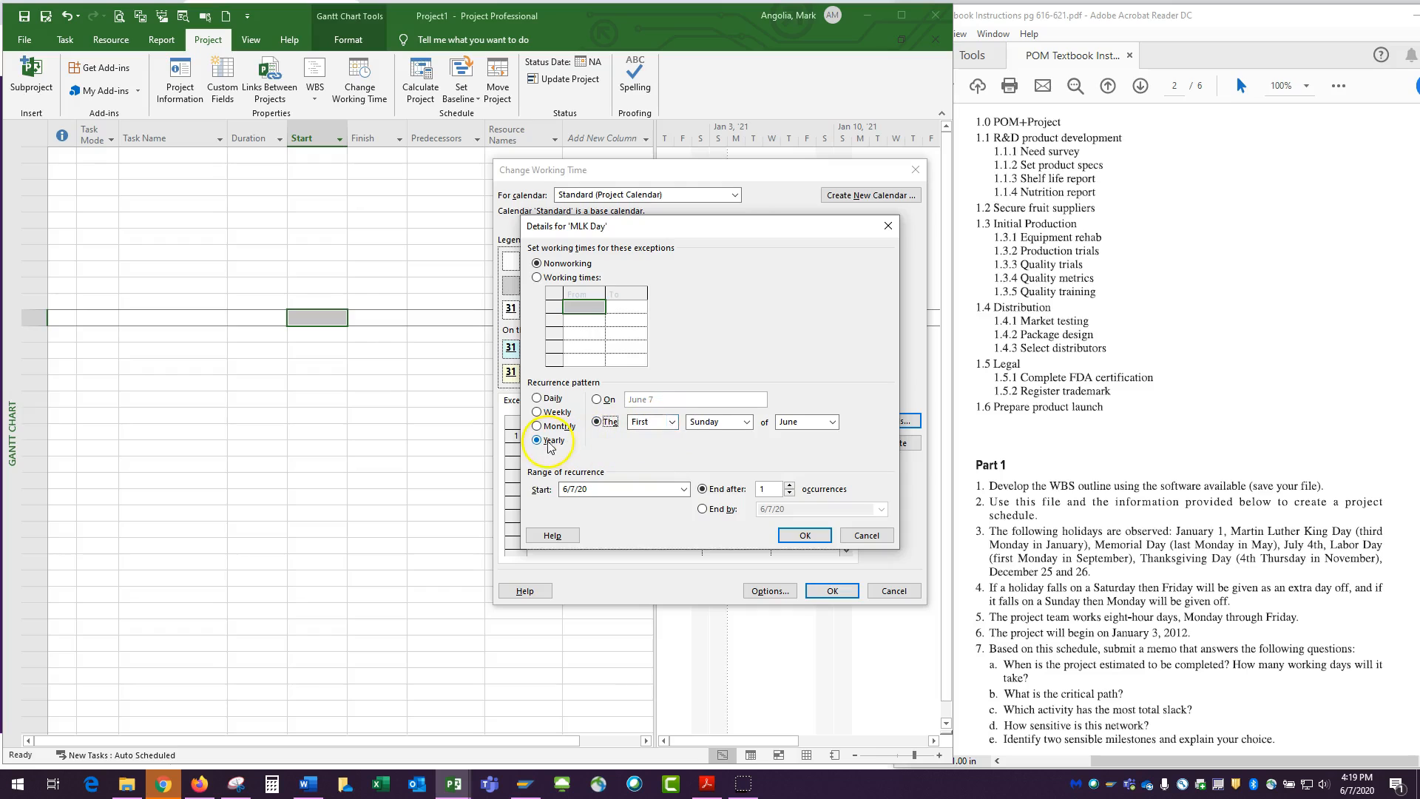
pyautogui.click(673, 422)
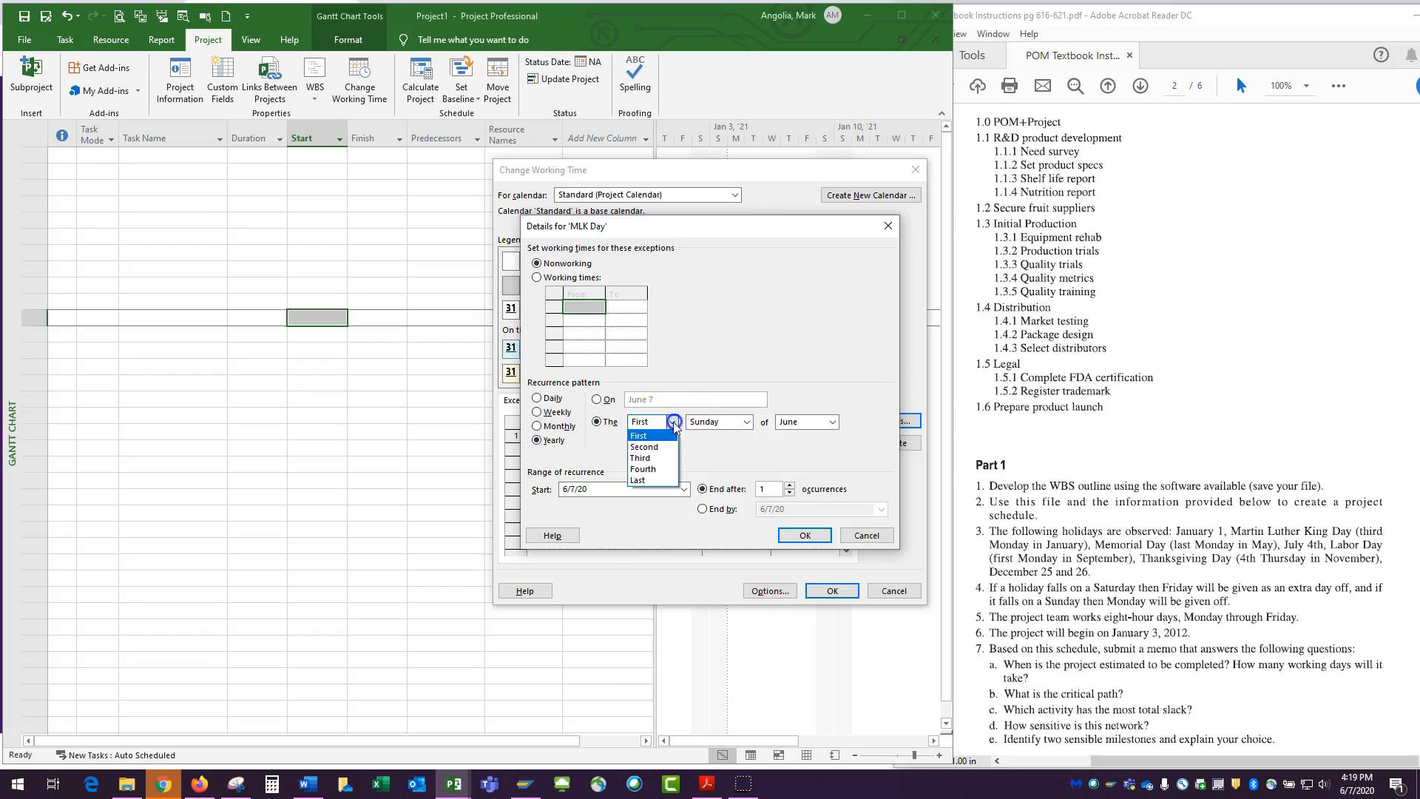
pyautogui.click(653, 459)
pyautogui.click(747, 422)
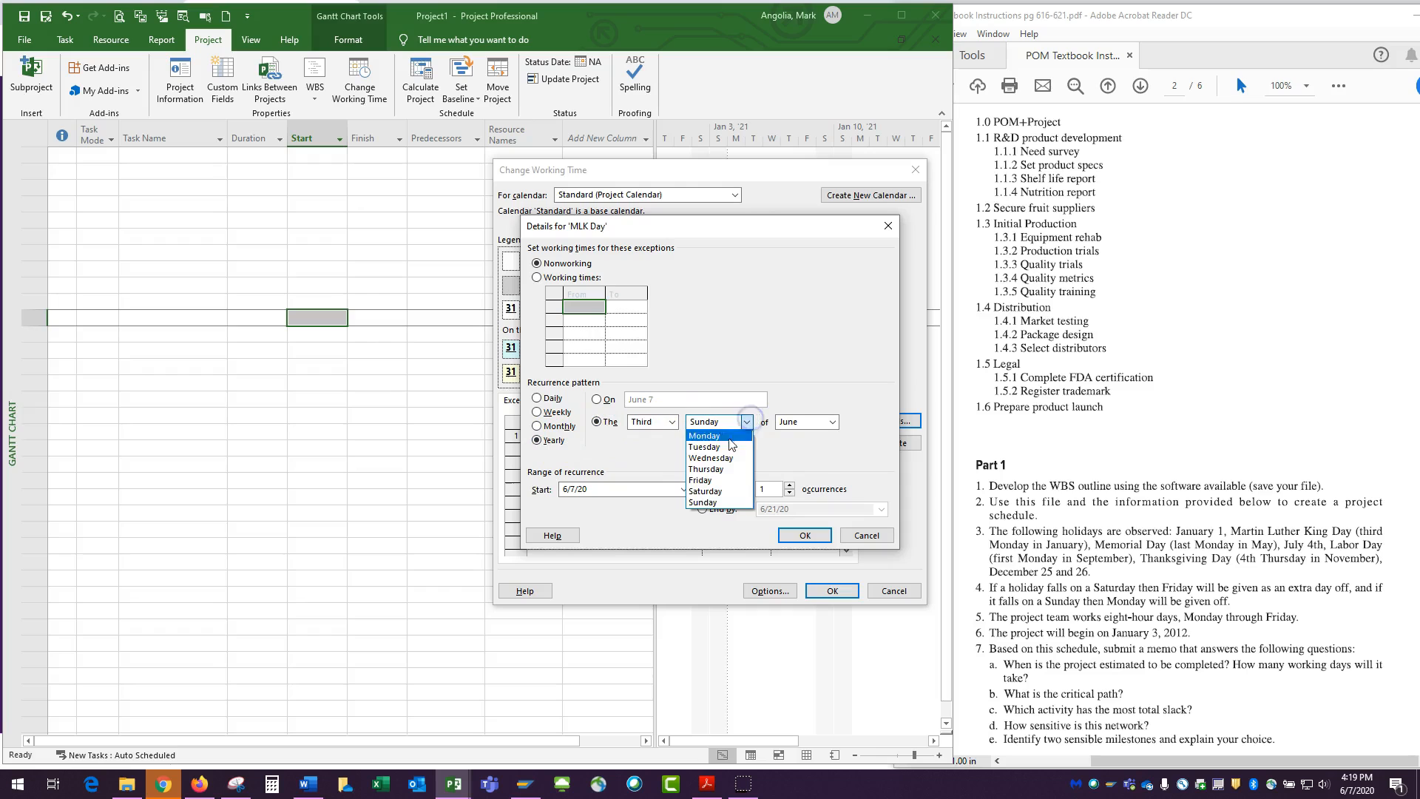
pyautogui.click(704, 435)
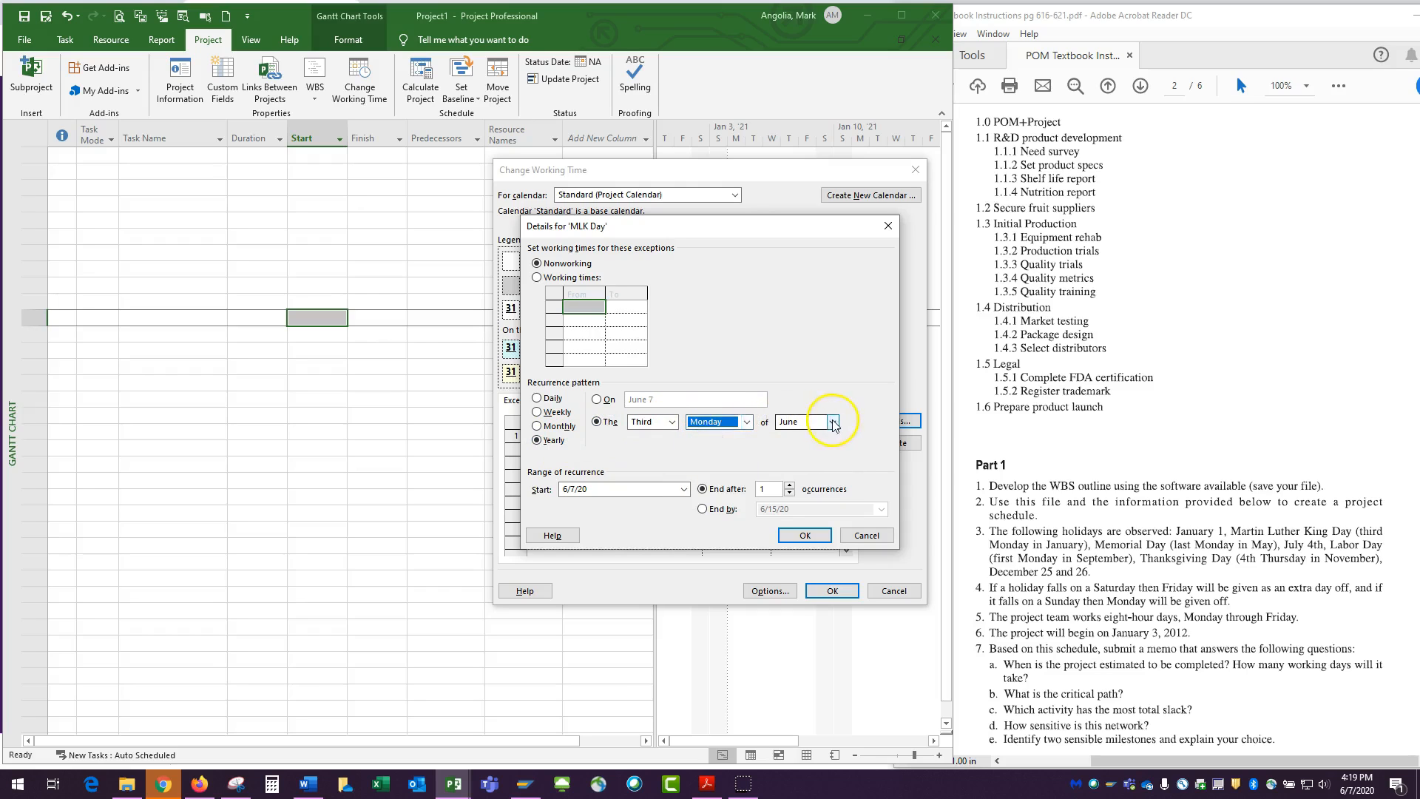
pyautogui.click(832, 421)
pyautogui.click(794, 436)
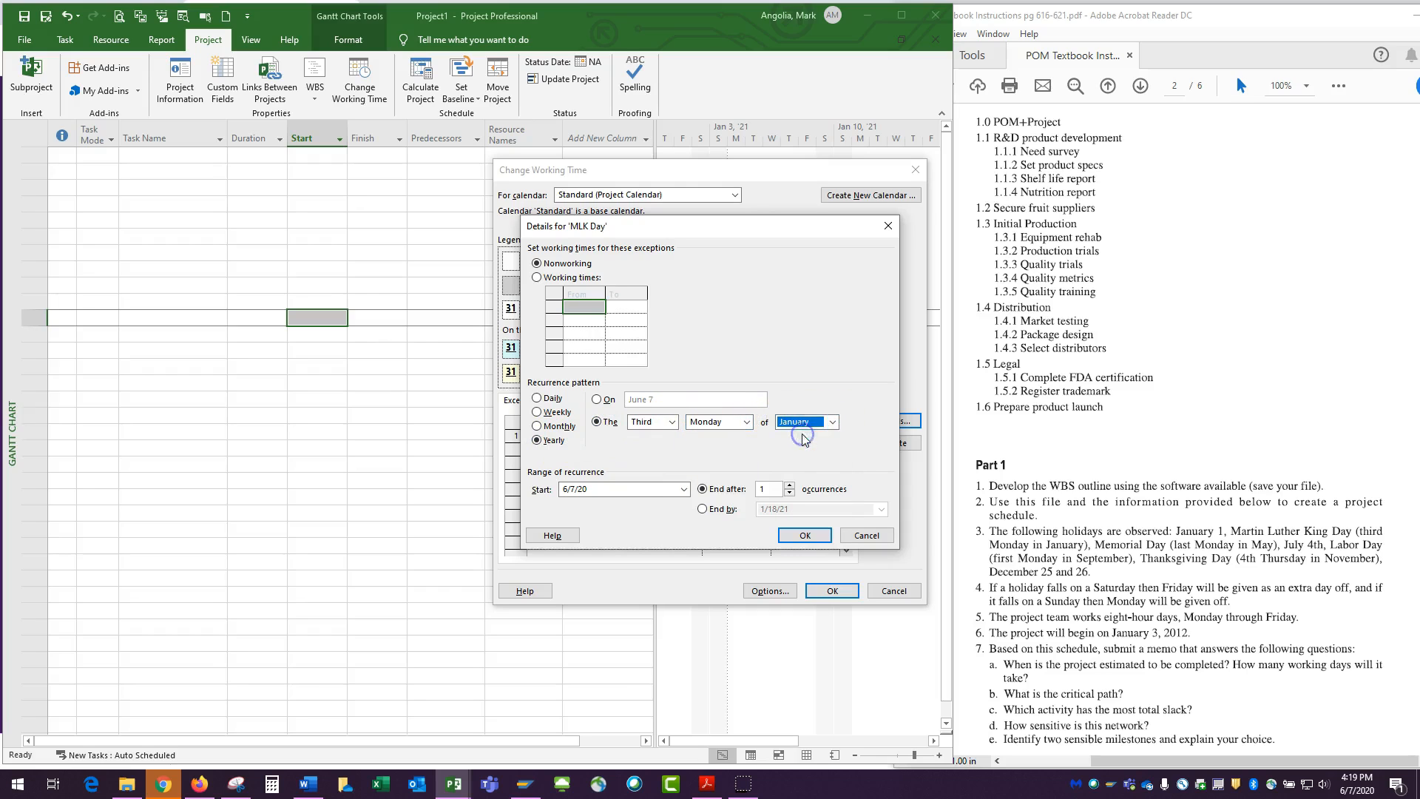
# Start the MLK Day recurrence on 1/18/21, end it after 2 occurrences, and accept the details
pyautogui.click(685, 489)
pyautogui.click(681, 506)
pyautogui.click(681, 506)
pyautogui.click(682, 506)
pyautogui.click(681, 506)
pyautogui.click(682, 506)
pyautogui.click(681, 506)
pyautogui.click(682, 506)
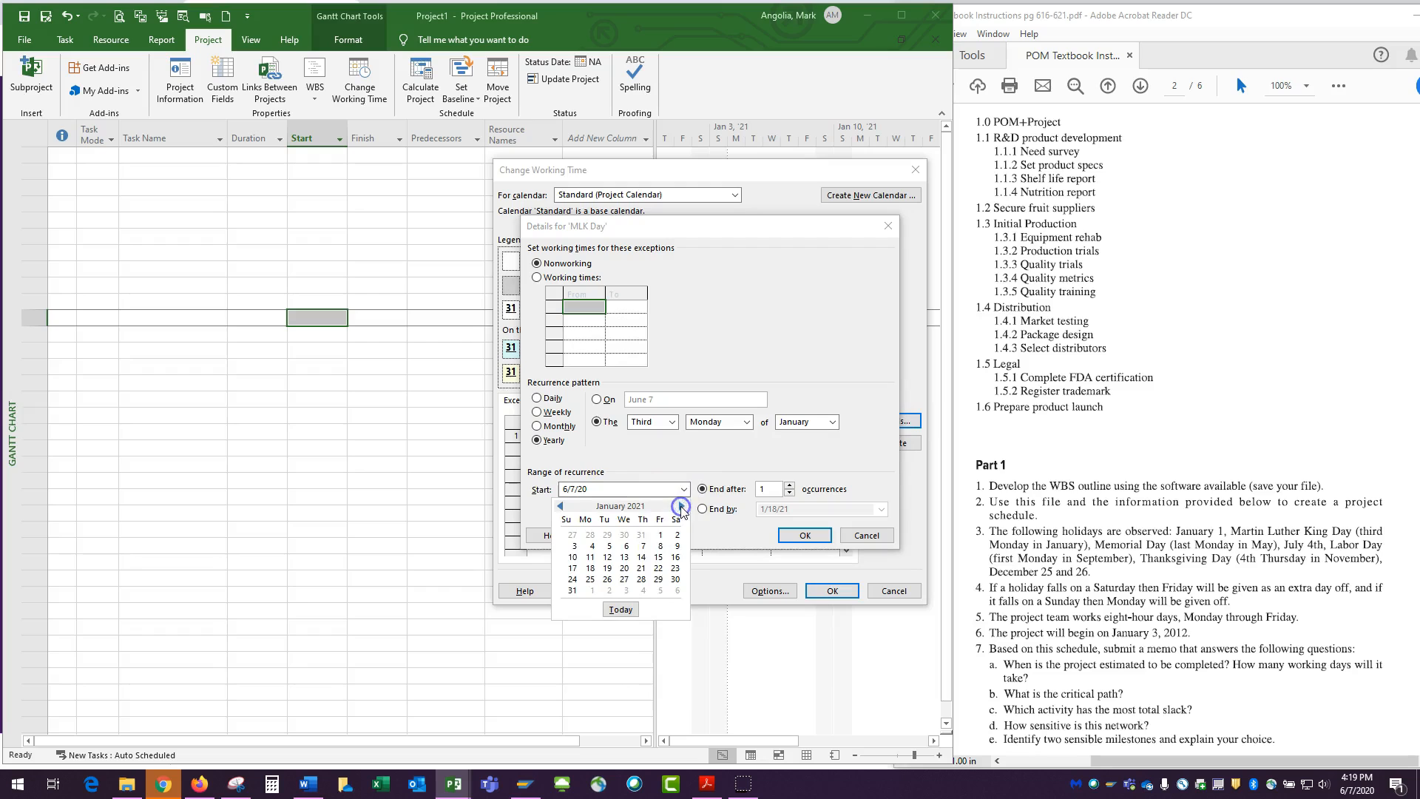
pyautogui.click(590, 568)
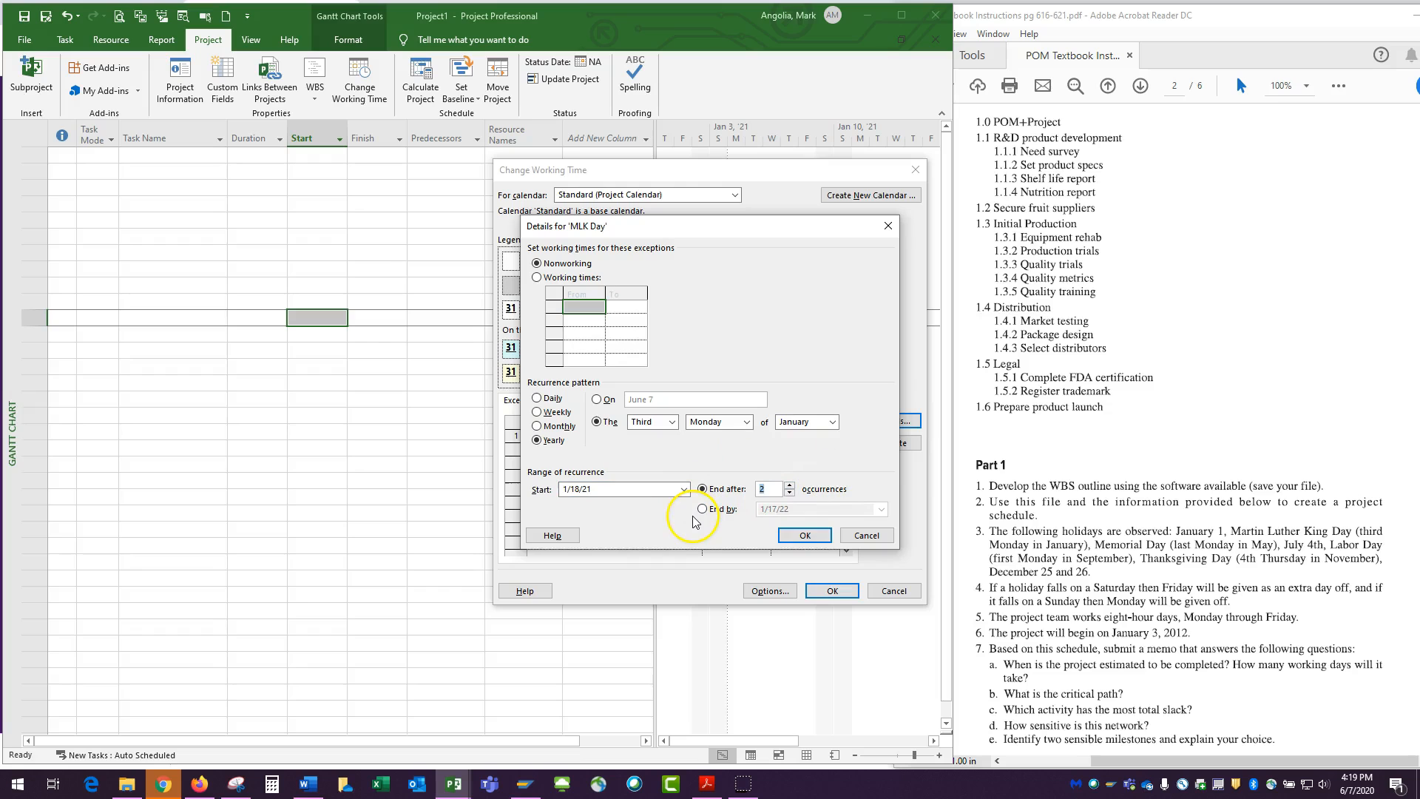
pyautogui.click(801, 537)
# Add a July 4 exception below Memorial Day and set its date to 7/5/2021
pyautogui.click(736, 476)
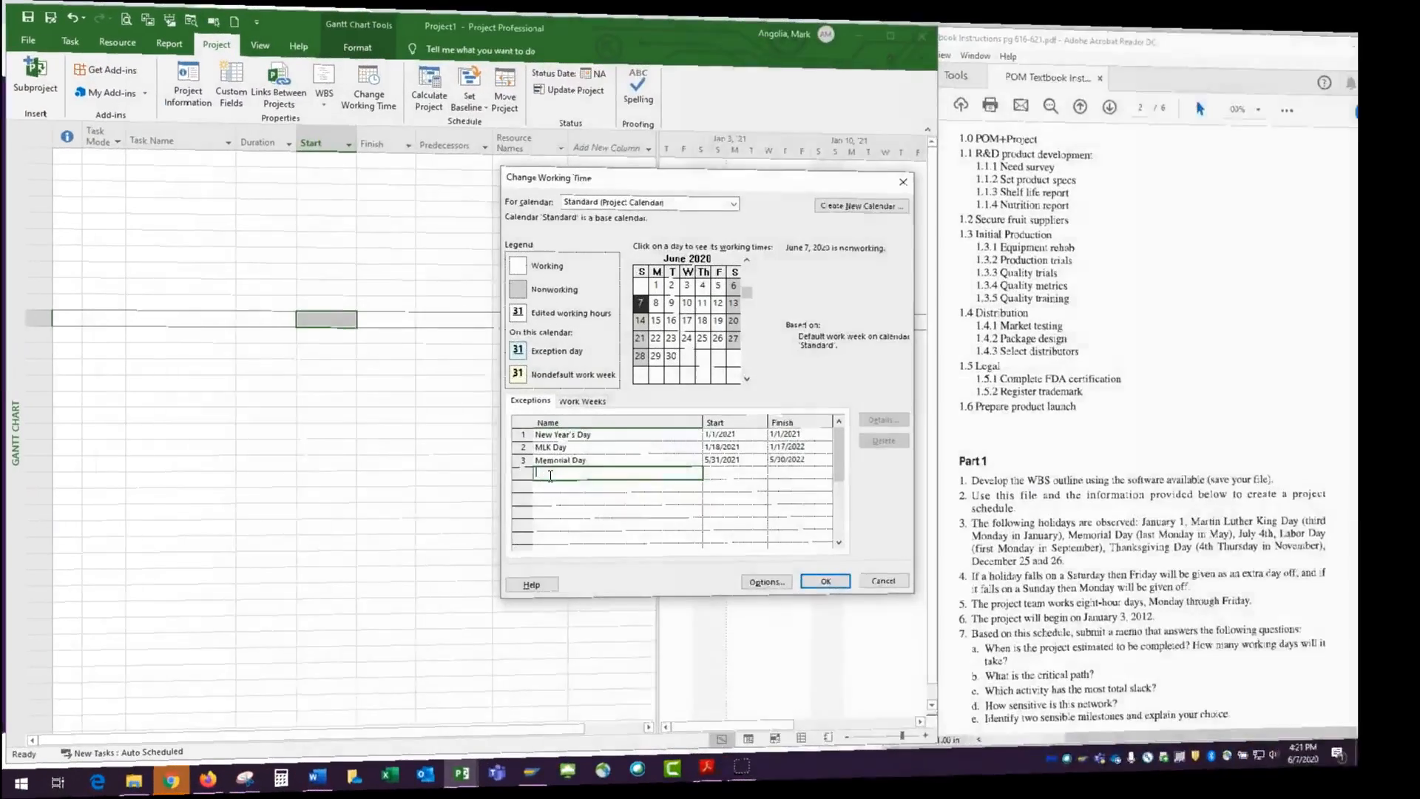
pyautogui.write('July 4')
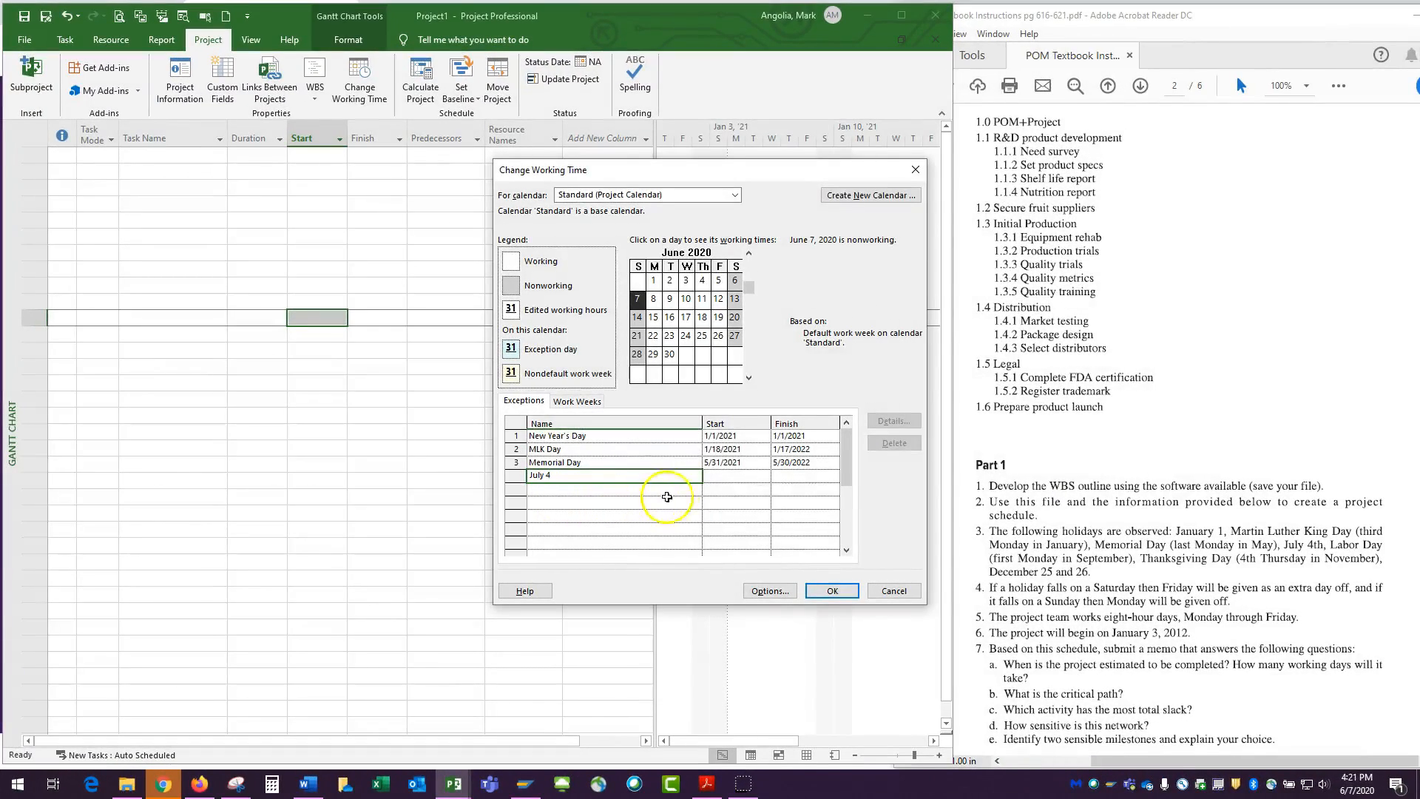
pyautogui.click(727, 472)
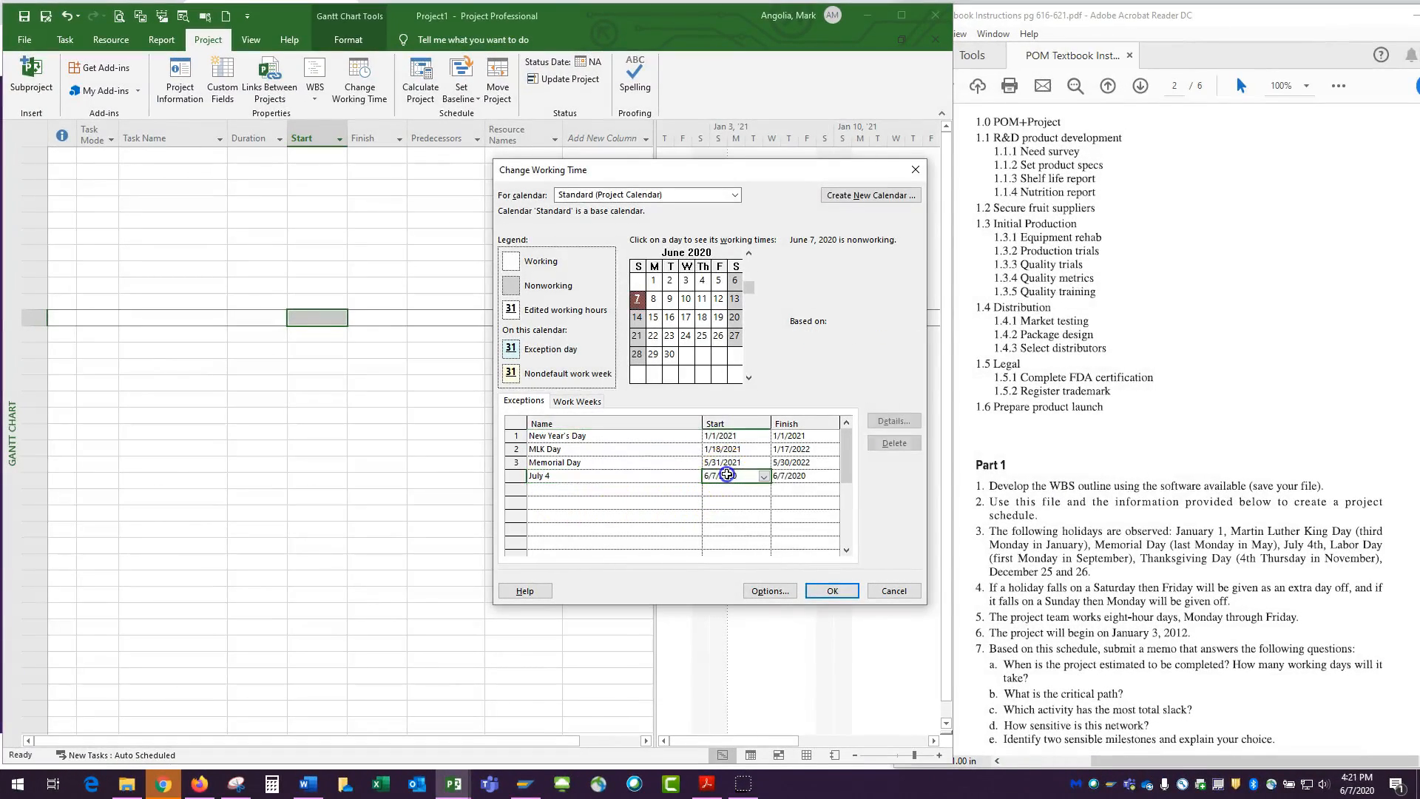
pyautogui.click(764, 478)
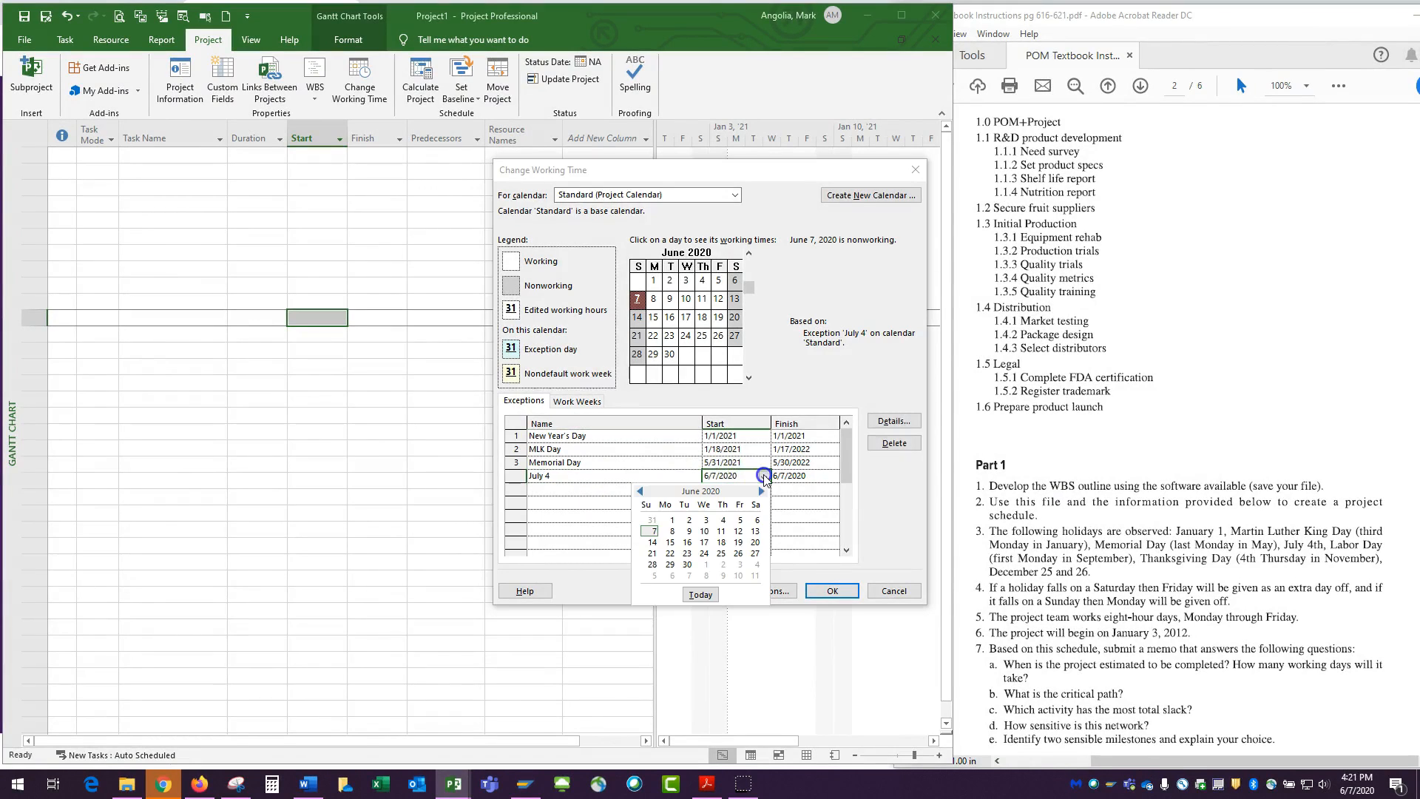
pyautogui.click(762, 491)
pyautogui.click(762, 491)
pyautogui.click(762, 490)
pyautogui.click(762, 490)
pyautogui.click(762, 491)
pyautogui.click(762, 491)
pyautogui.click(762, 491)
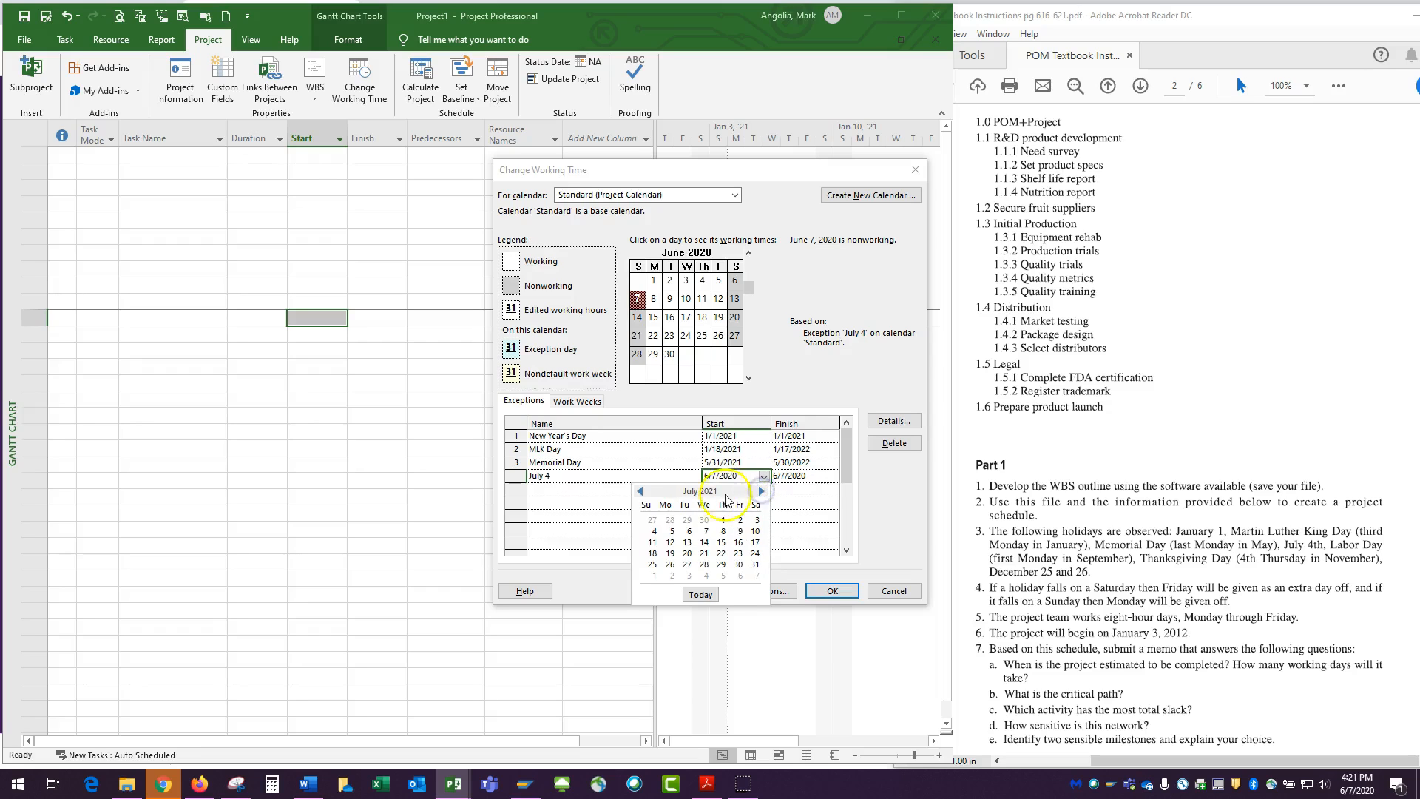
pyautogui.click(672, 531)
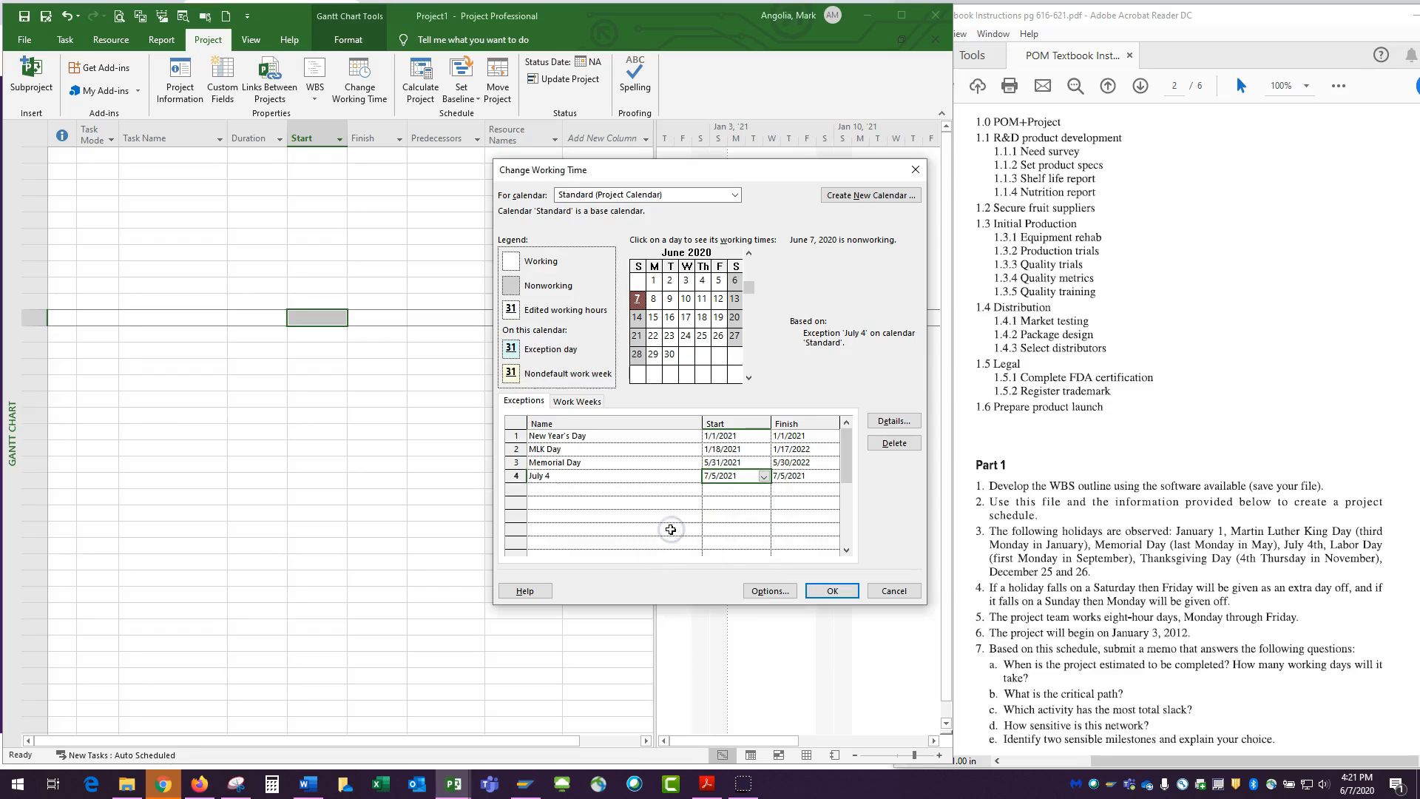
# Add a Labor Day exception below July 4 and open its details
pyautogui.click(551, 489)
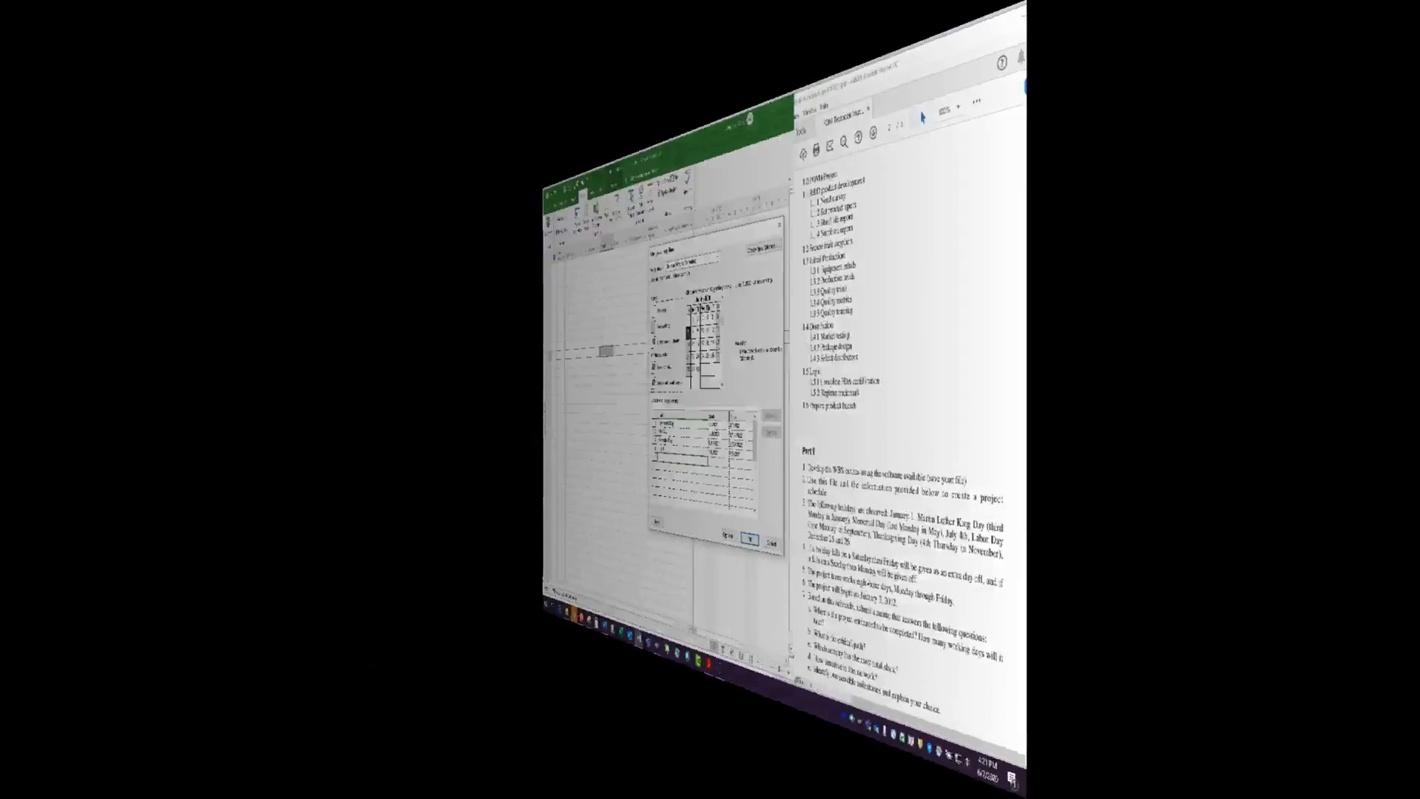
pyautogui.write('Lab')
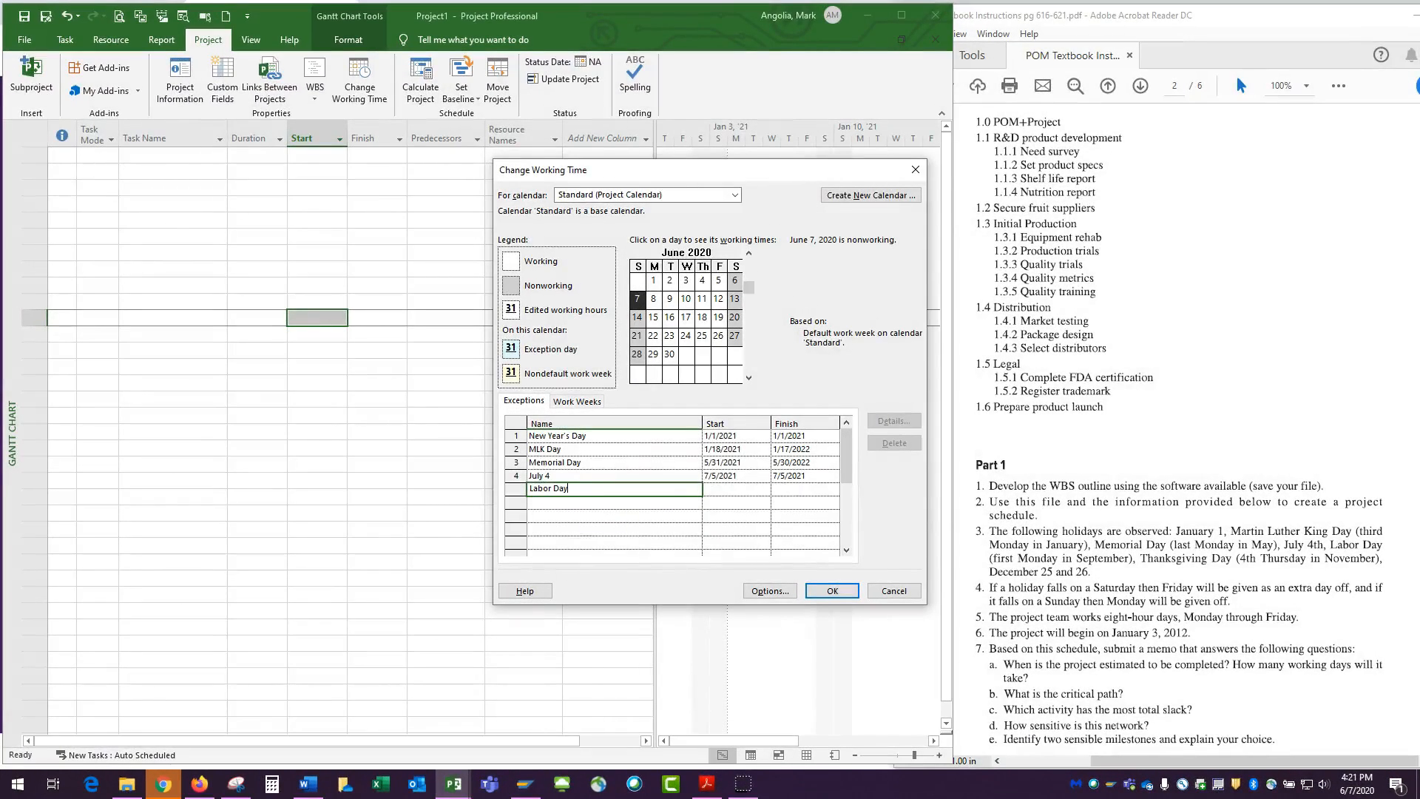
pyautogui.write('or Day')
pyautogui.click(708, 488)
pyautogui.click(893, 421)
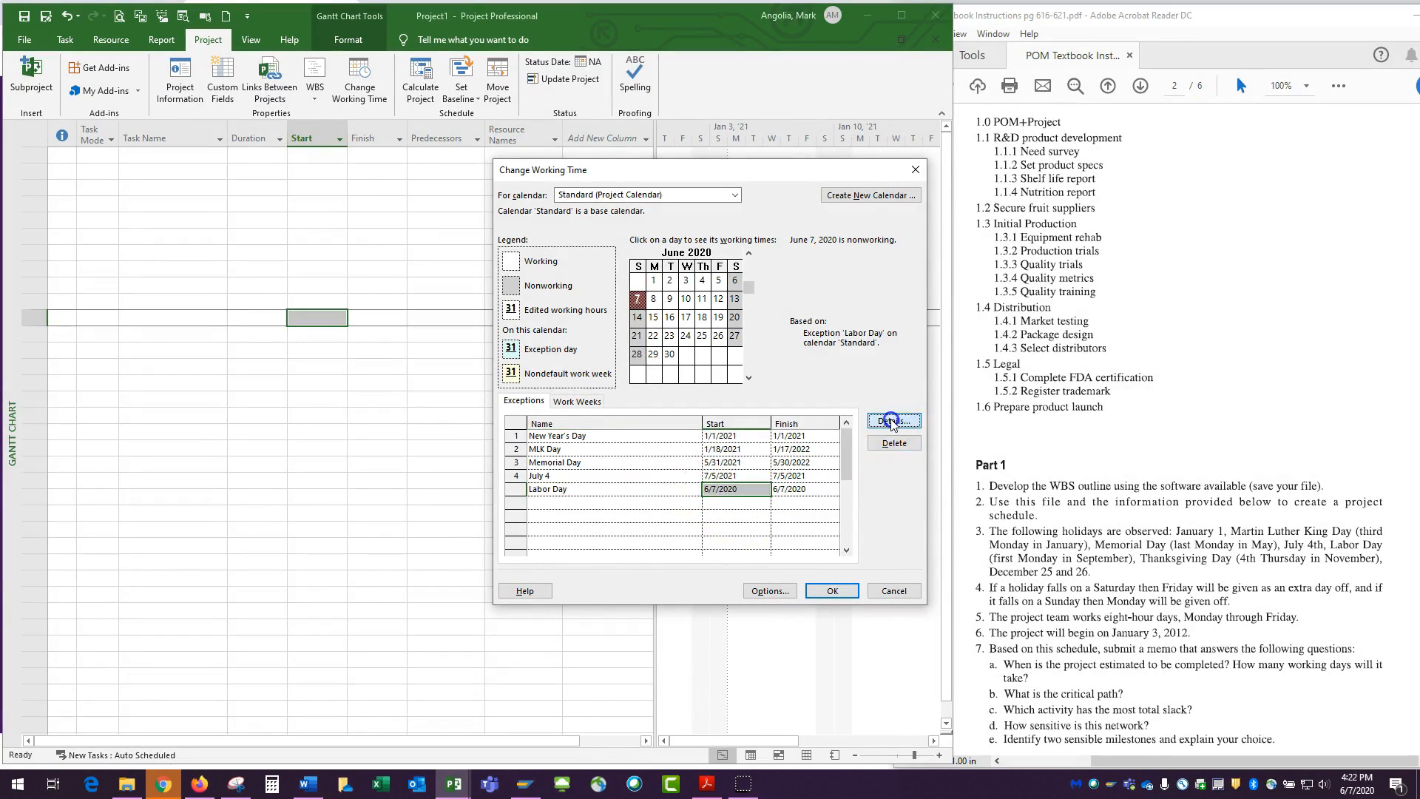
# Make Labor Day recur yearly on the first Monday of September, ending after 3 occurrences, and apply the working time changes
pyautogui.click(539, 440)
pyautogui.click(596, 422)
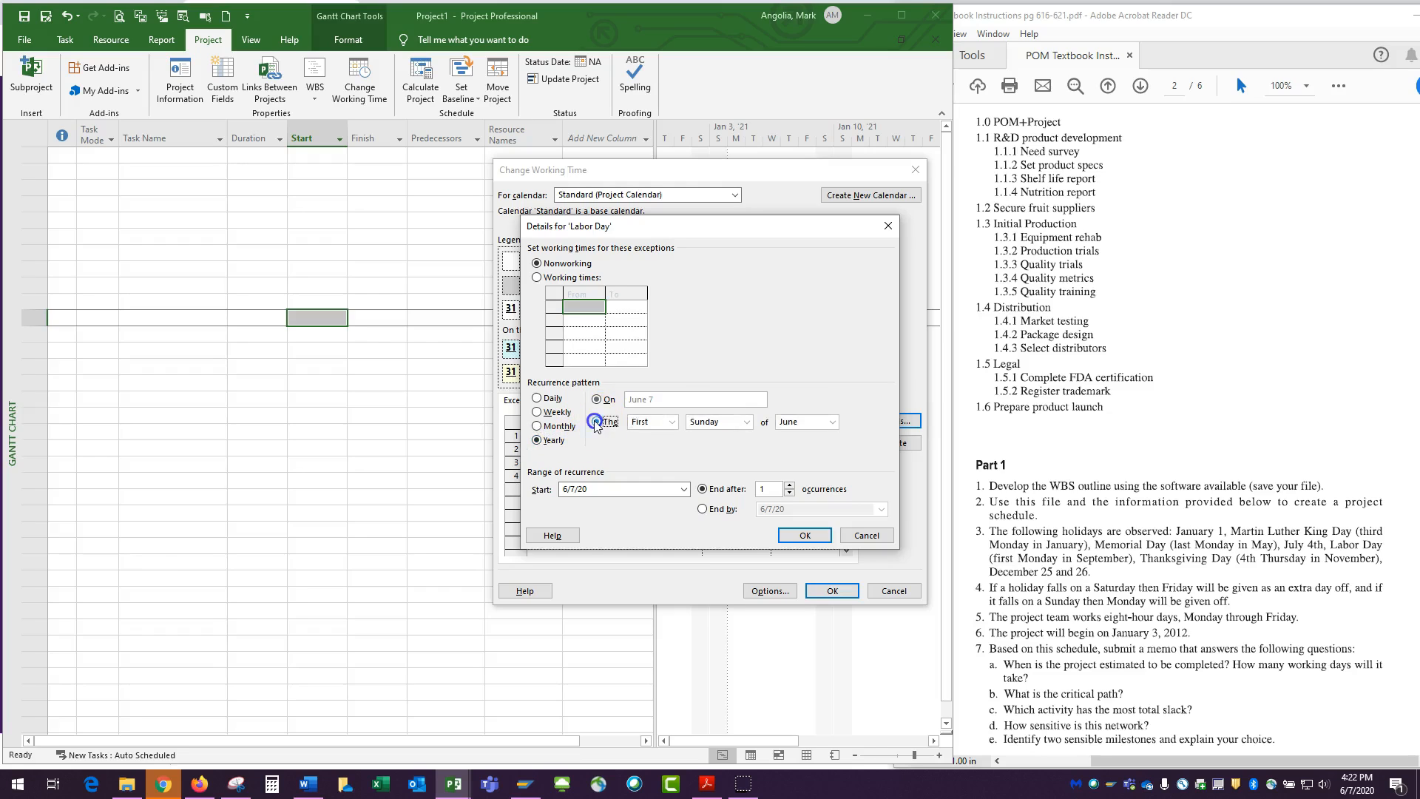
pyautogui.click(746, 422)
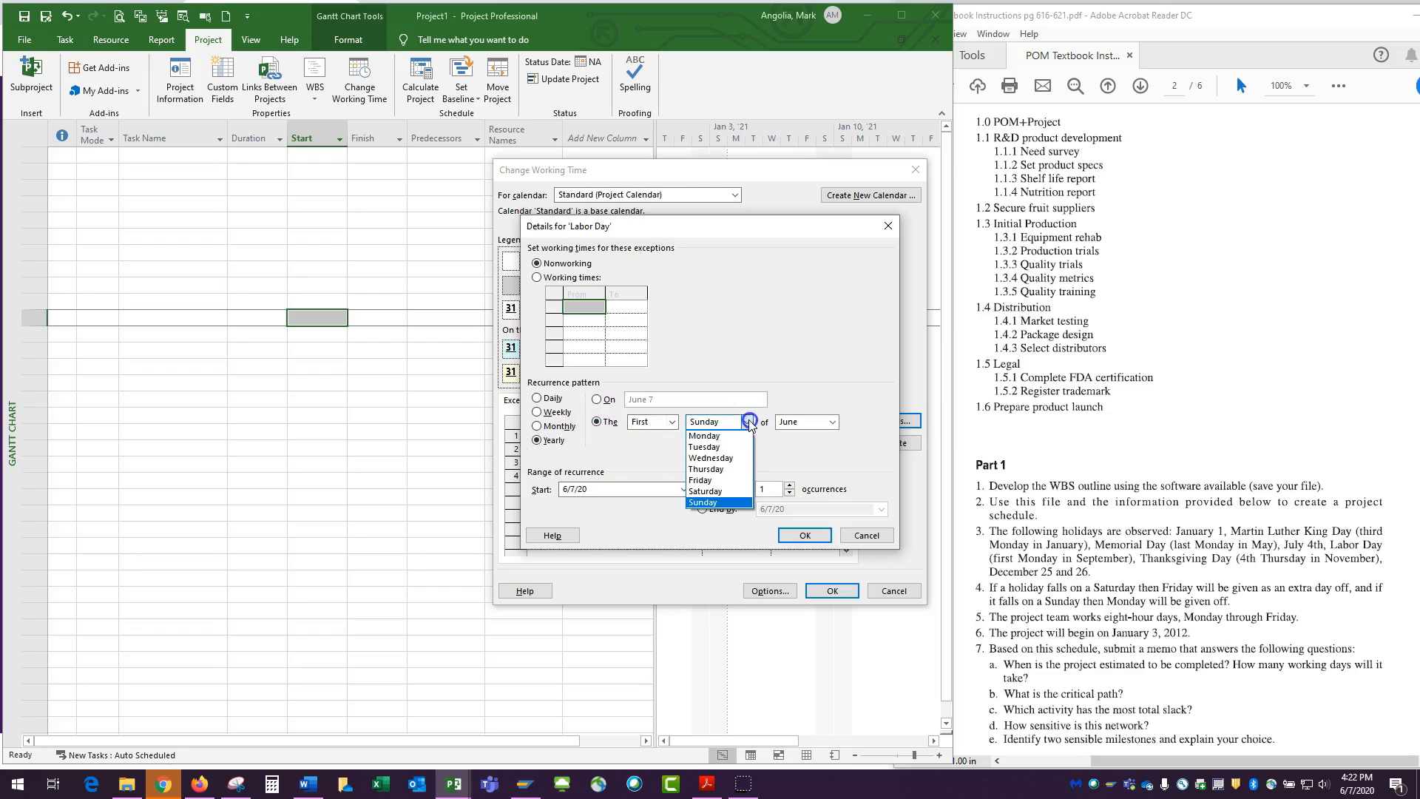
pyautogui.click(716, 436)
pyautogui.click(833, 422)
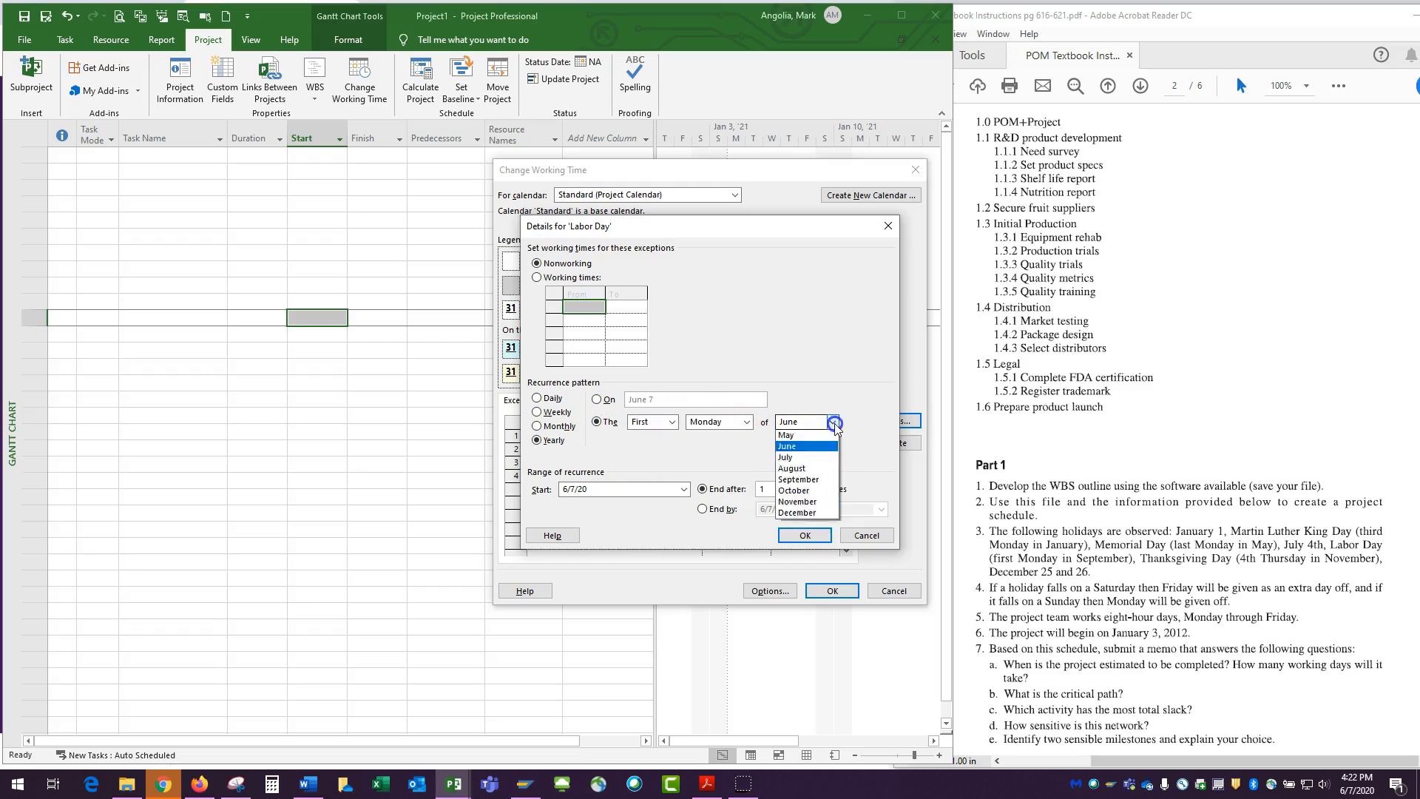
pyautogui.click(799, 524)
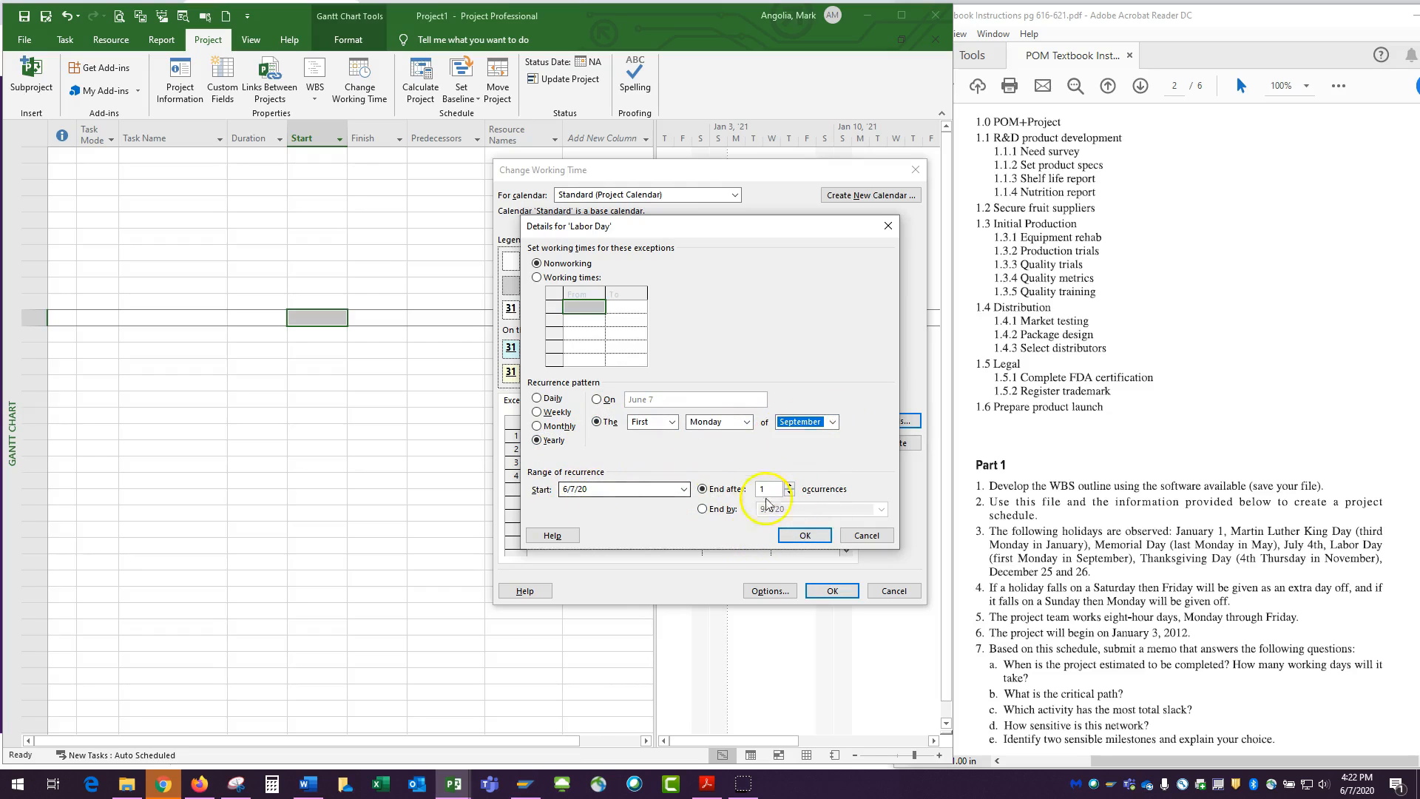
pyautogui.click(790, 485)
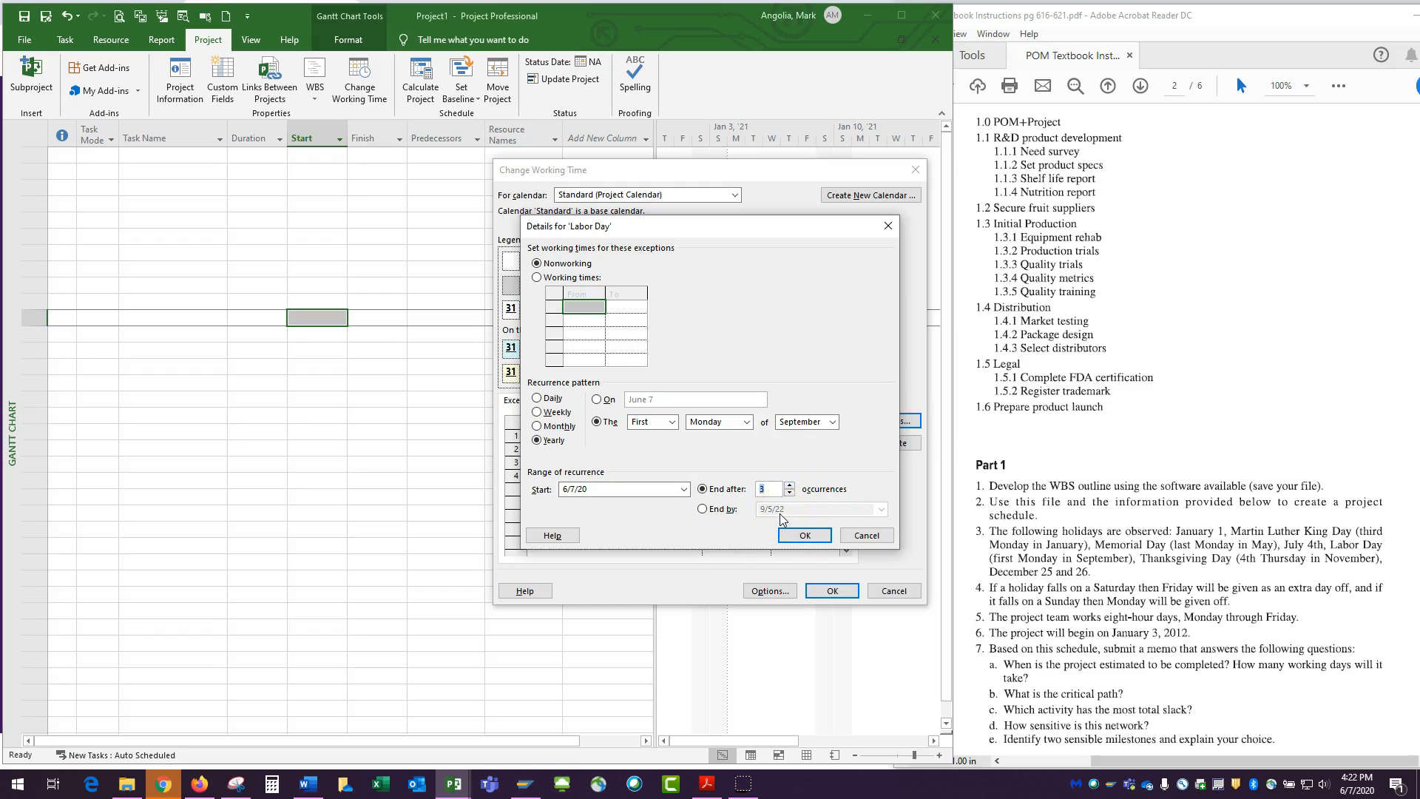
pyautogui.click(804, 534)
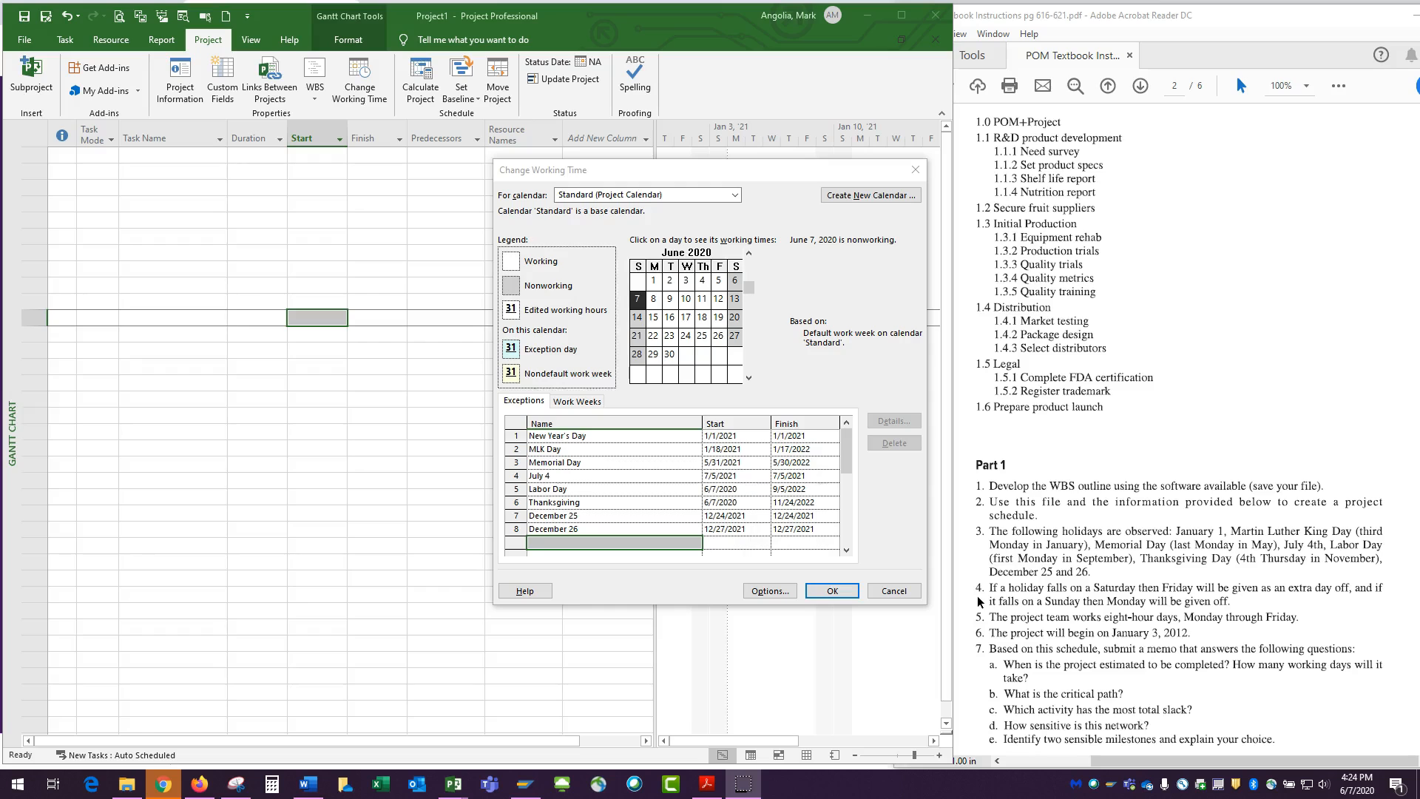
pyautogui.click(835, 590)
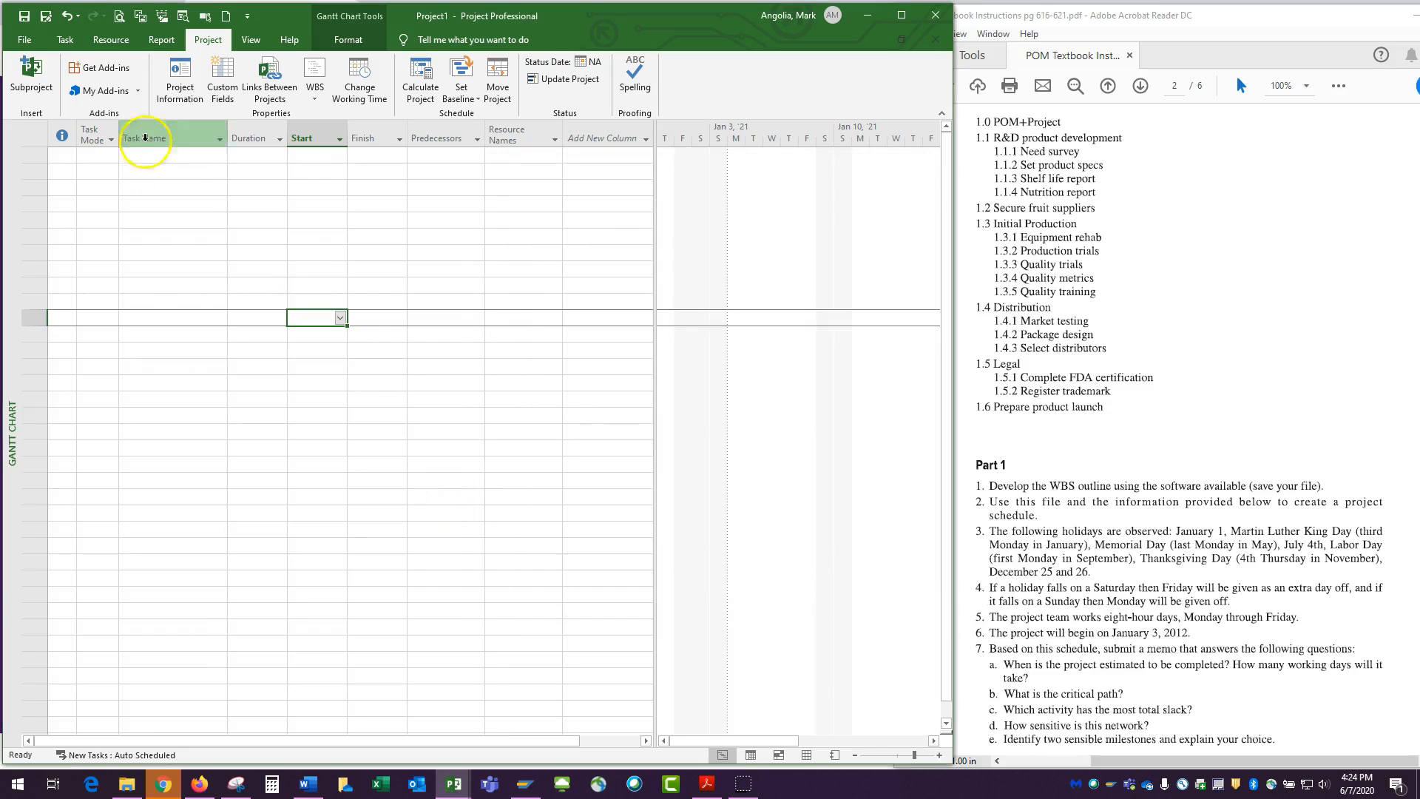